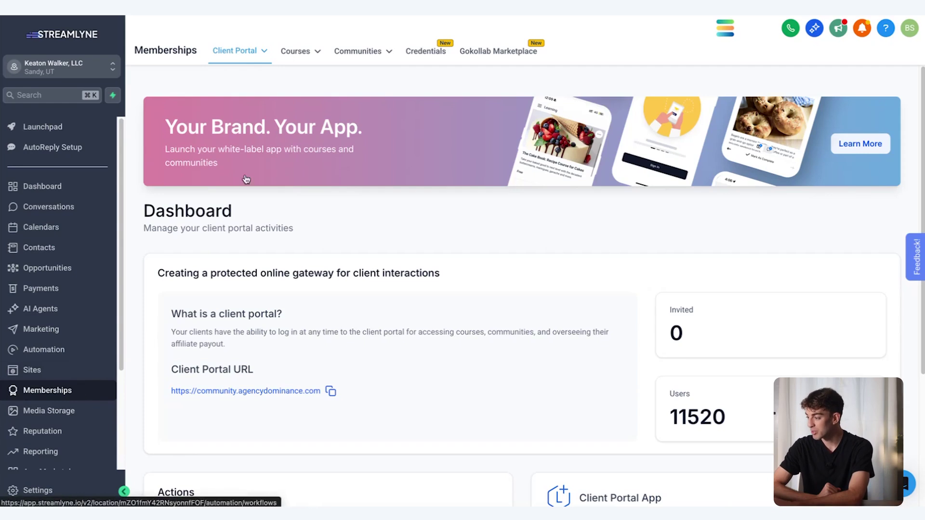
pyautogui.click(269, 61)
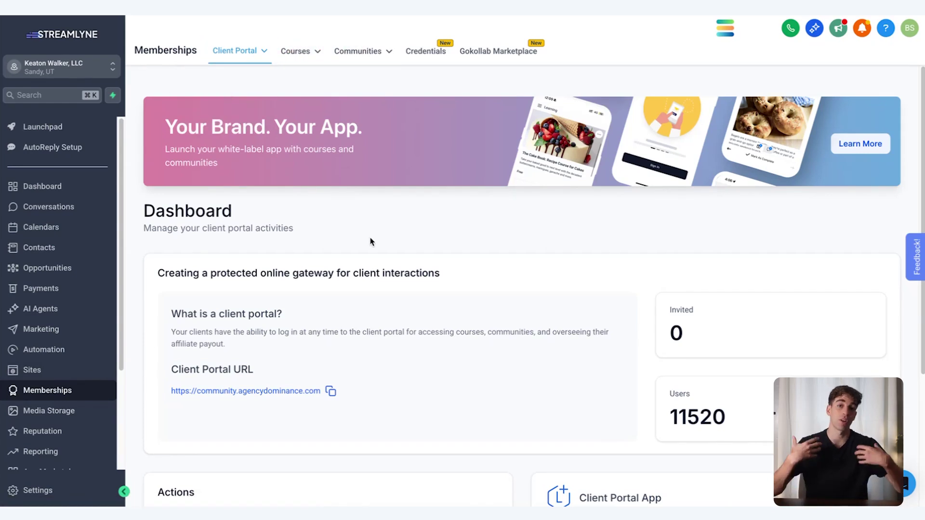
pyautogui.scroll(-3, 371, 241)
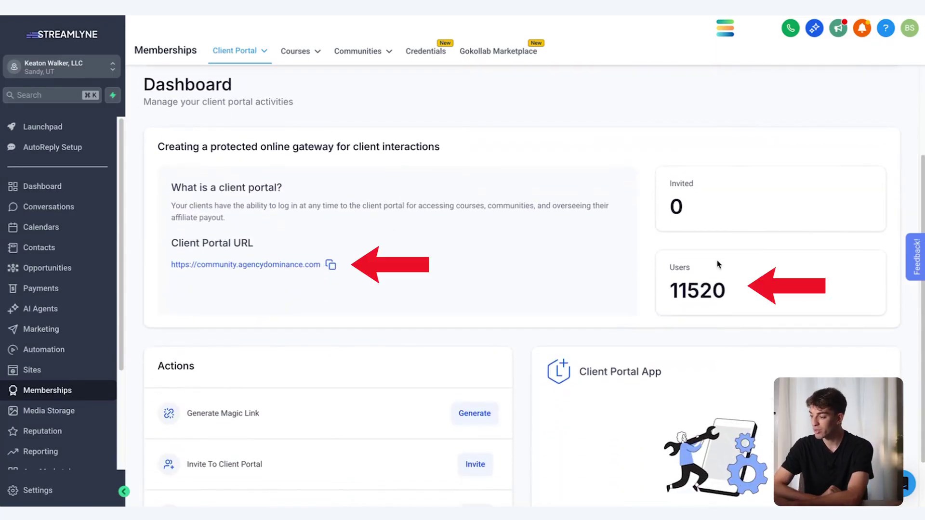
pyautogui.scroll(-2, 691, 197)
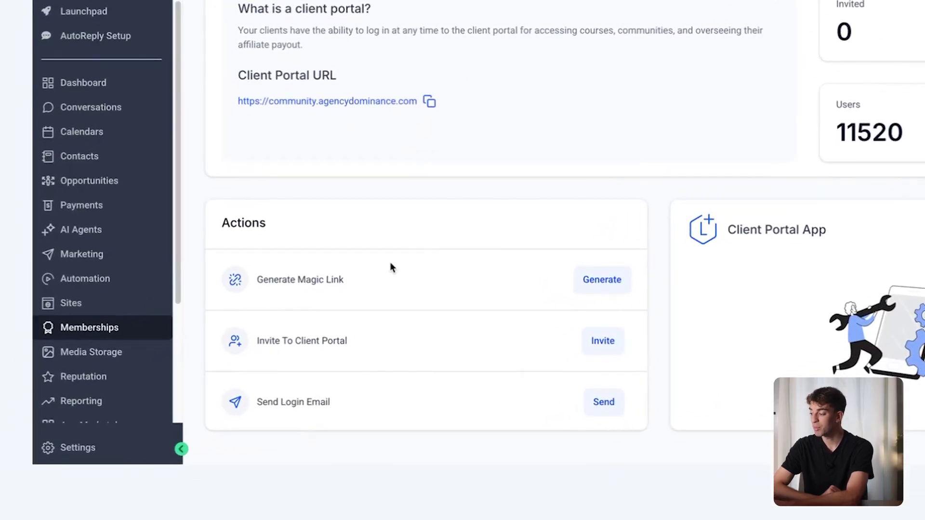
# Generate a magic login link for a chosen contact and dismiss the generated link.
pyautogui.click(619, 291)
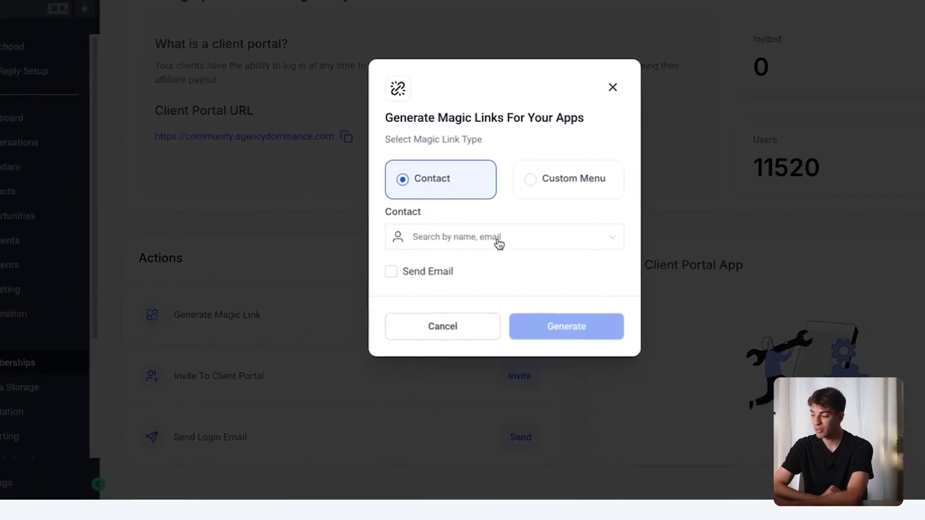
pyautogui.click(456, 266)
pyautogui.click(458, 284)
pyautogui.click(521, 356)
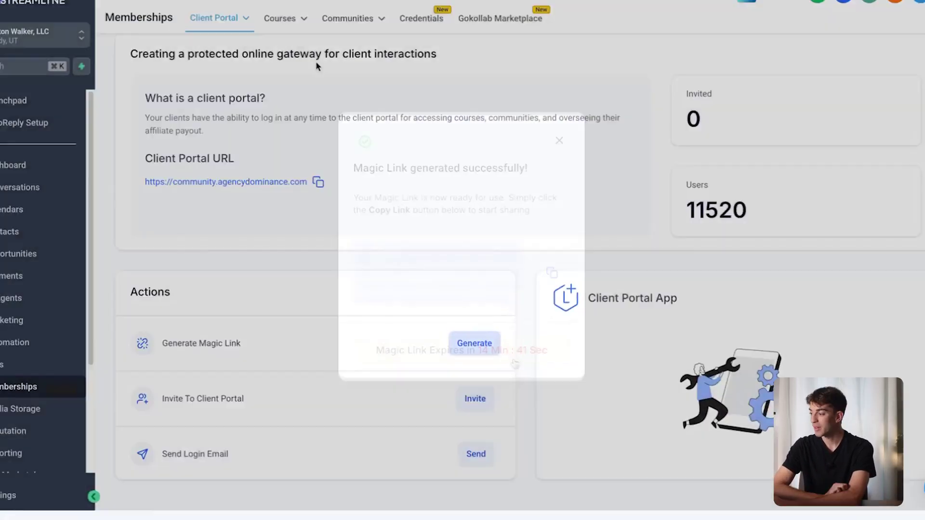
pyautogui.click(284, 15)
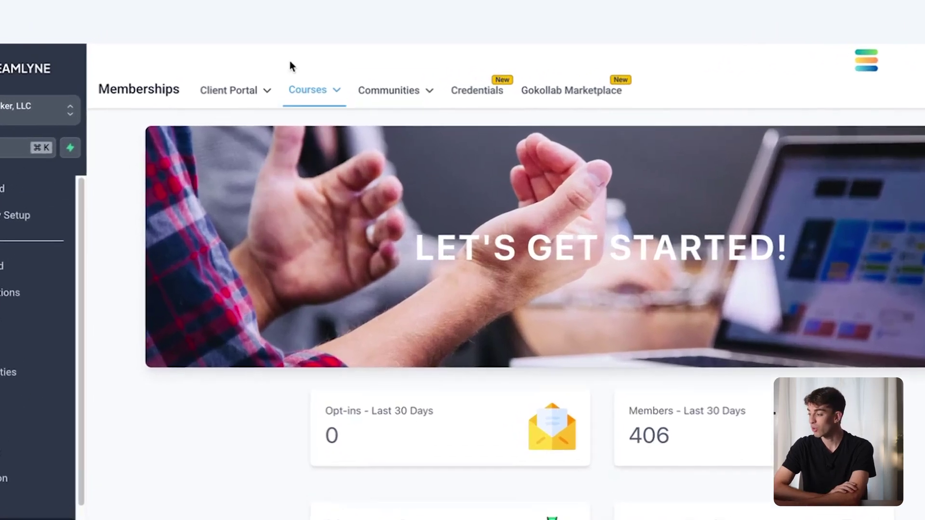
# Browse the community groups and Credentials pages, ending on the GoKollab Marketplace page.
pyautogui.moveTo(362, 65)
pyautogui.click(393, 107)
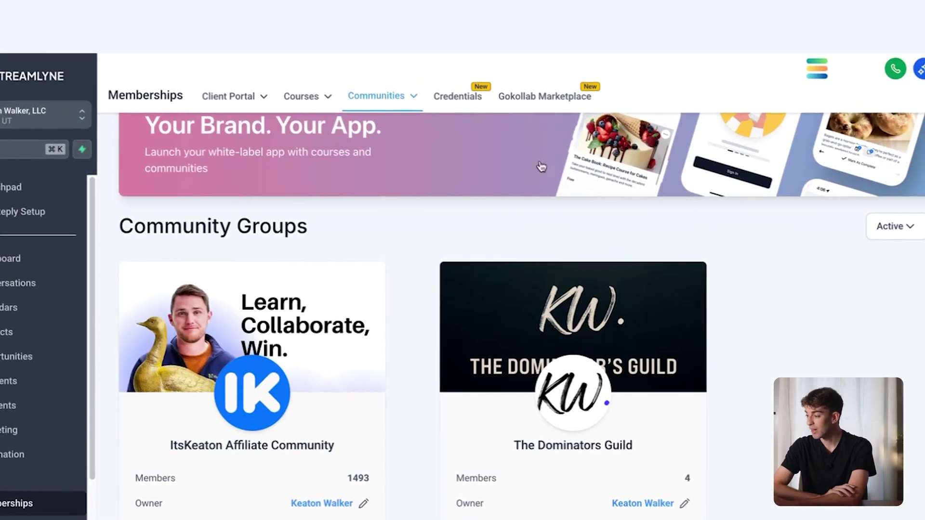
pyautogui.click(465, 96)
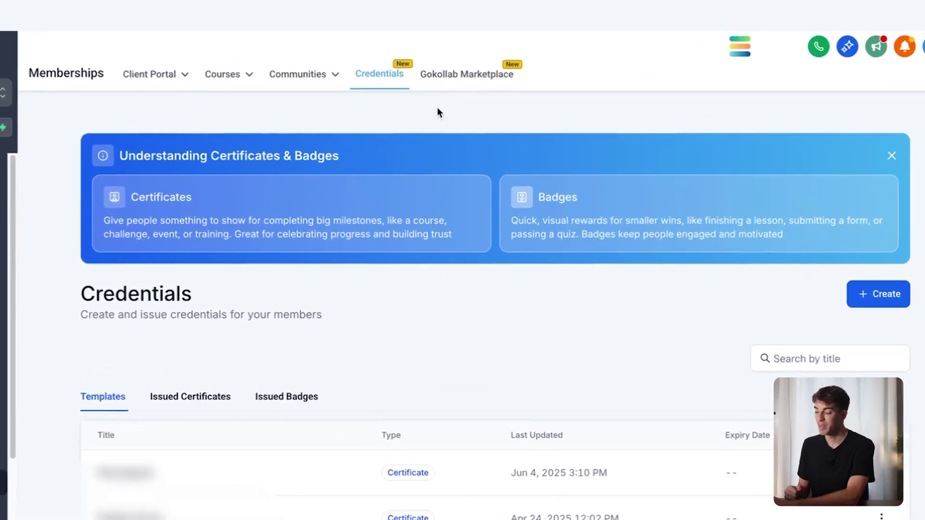
pyautogui.click(439, 81)
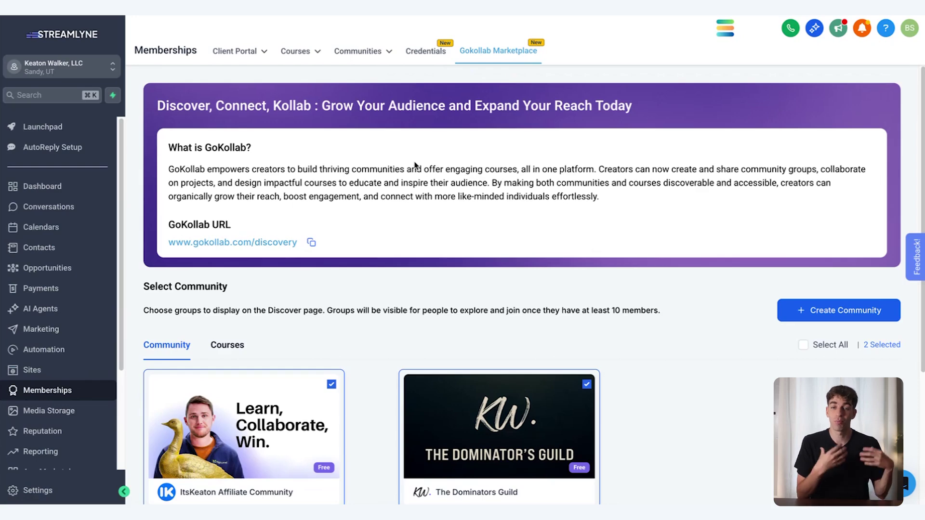
# Visit the public GoKollab discovery site and scroll through its community and course sections.
pyautogui.click(273, 241)
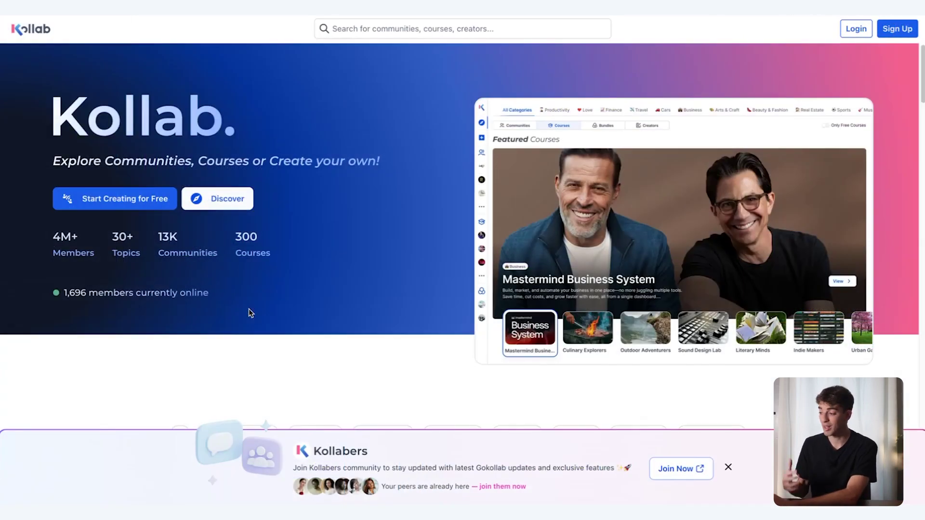
pyautogui.scroll(-12, 248, 308)
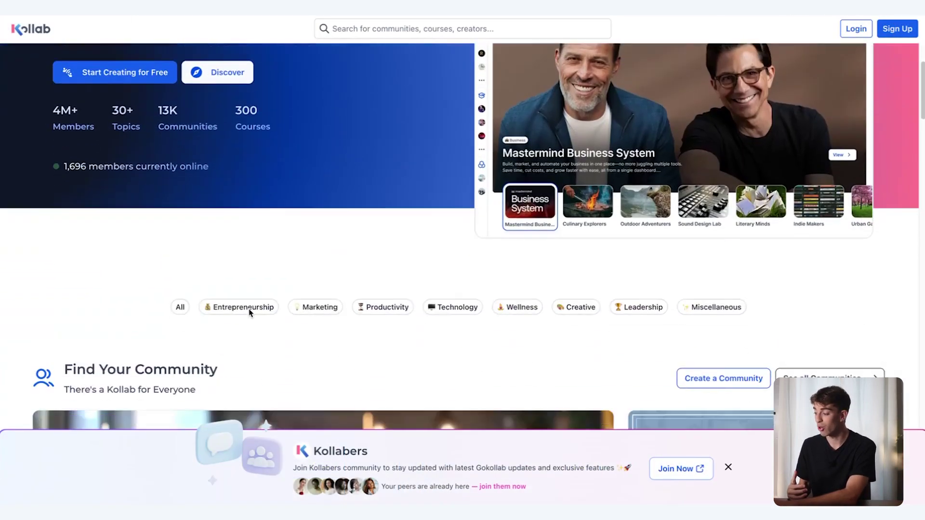
pyautogui.scroll(-5, 249, 314)
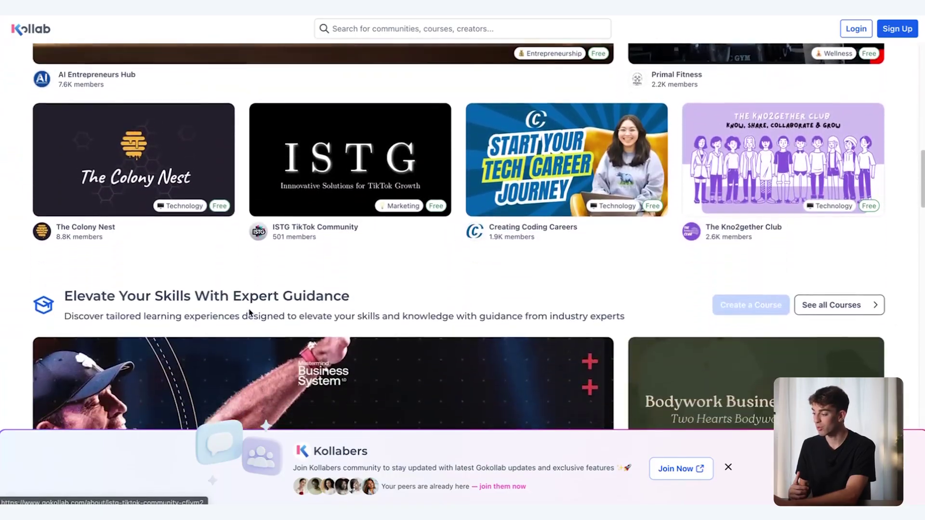
pyautogui.scroll(-1, 249, 313)
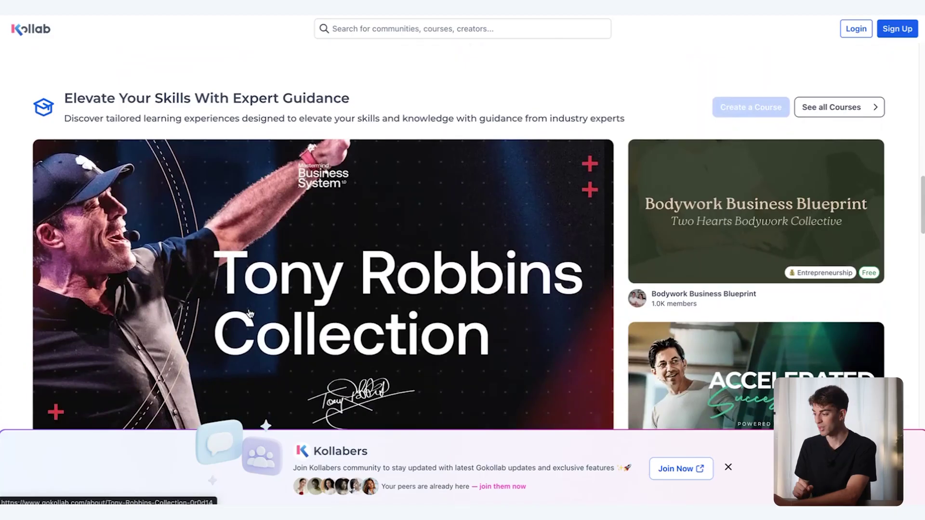
pyautogui.scroll(-2, 249, 314)
pyautogui.scroll(-3, 250, 313)
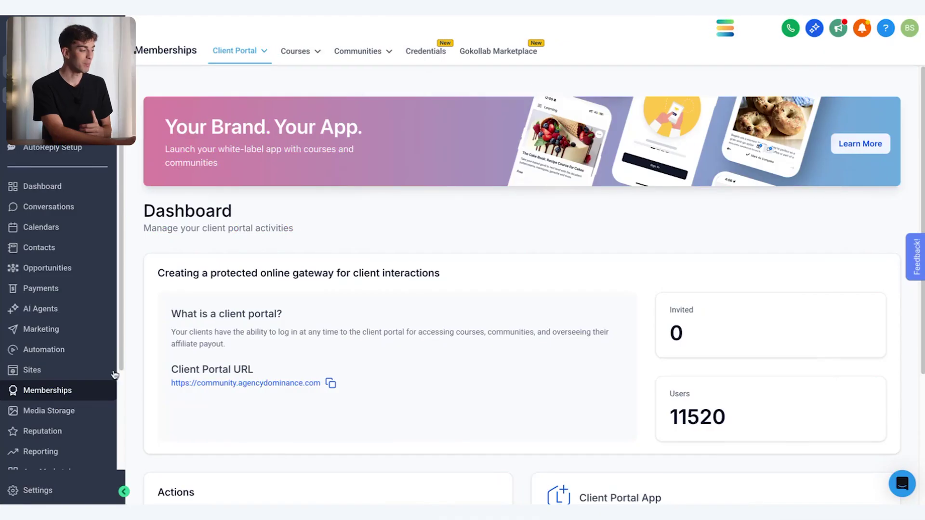
# Browse the 57-product Courses library and bring up the new-product choices.
pyautogui.click(297, 62)
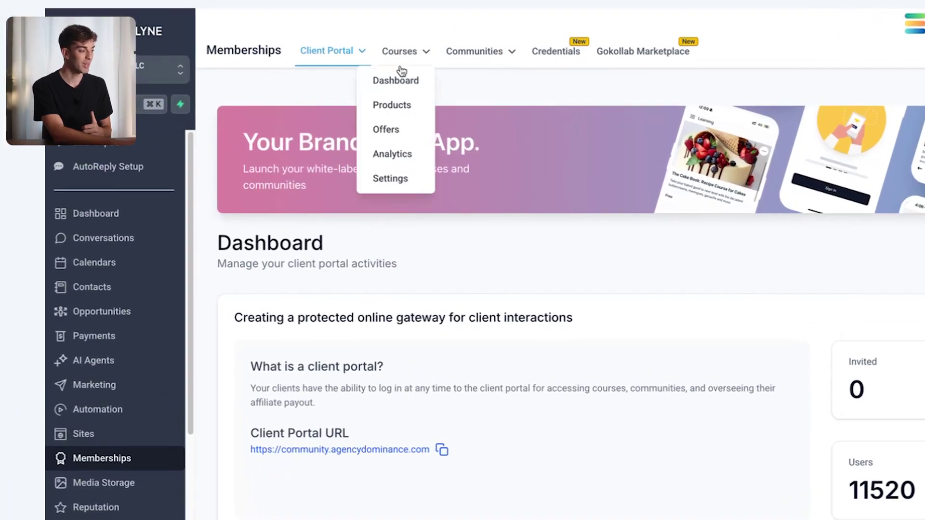
pyautogui.click(391, 113)
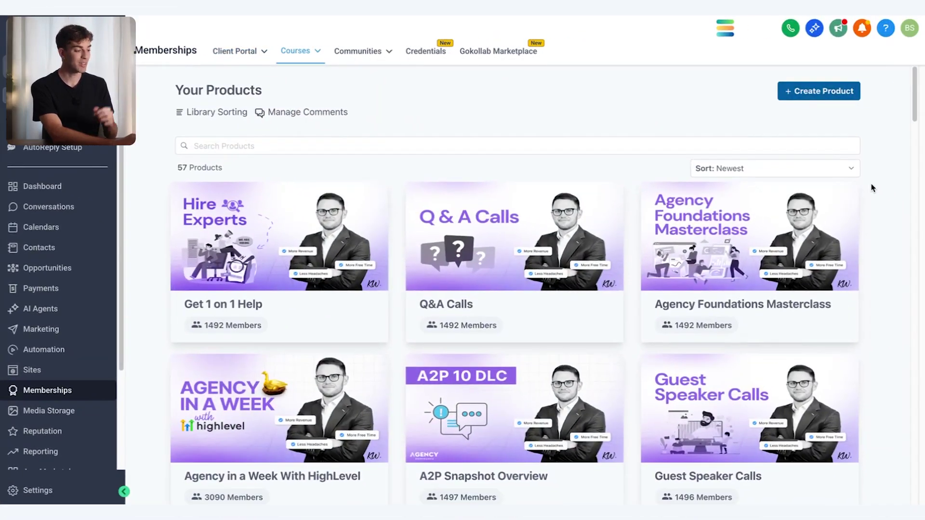
pyautogui.scroll(-8, 873, 187)
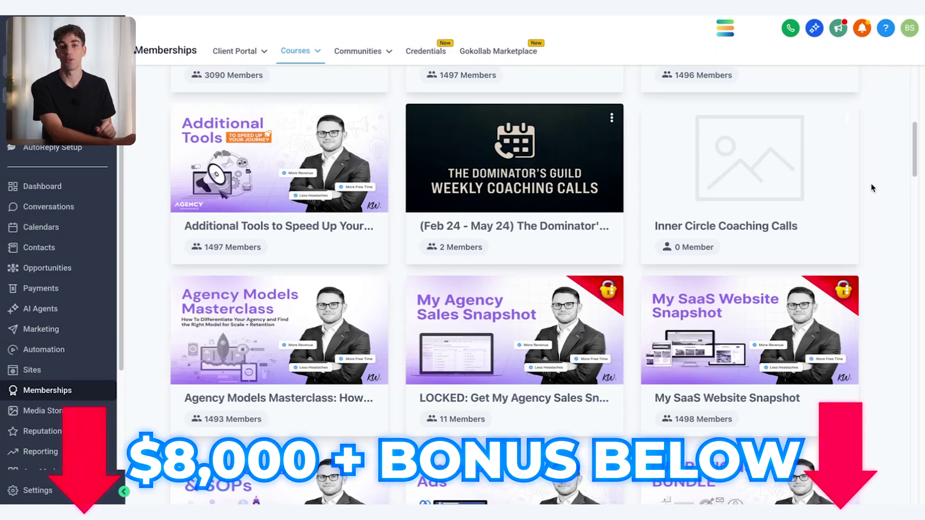
pyautogui.scroll(10, 873, 188)
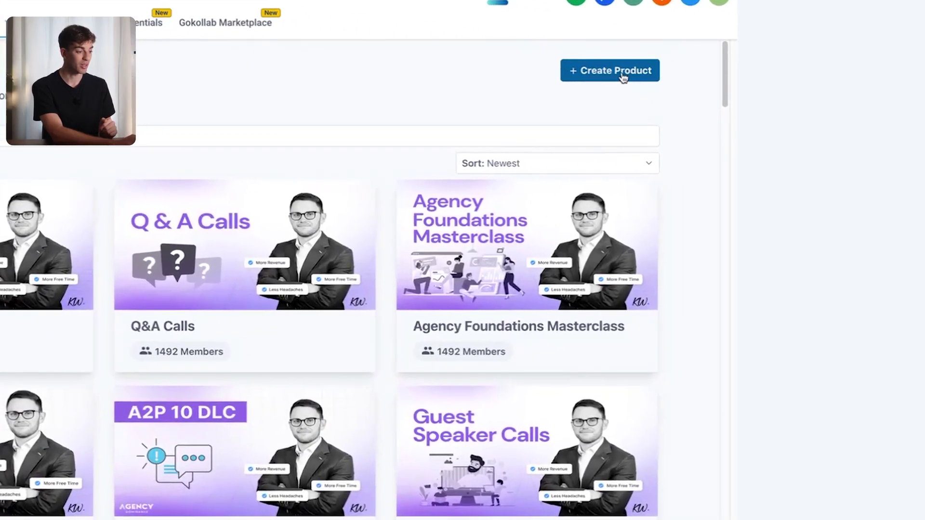
pyautogui.click(728, 85)
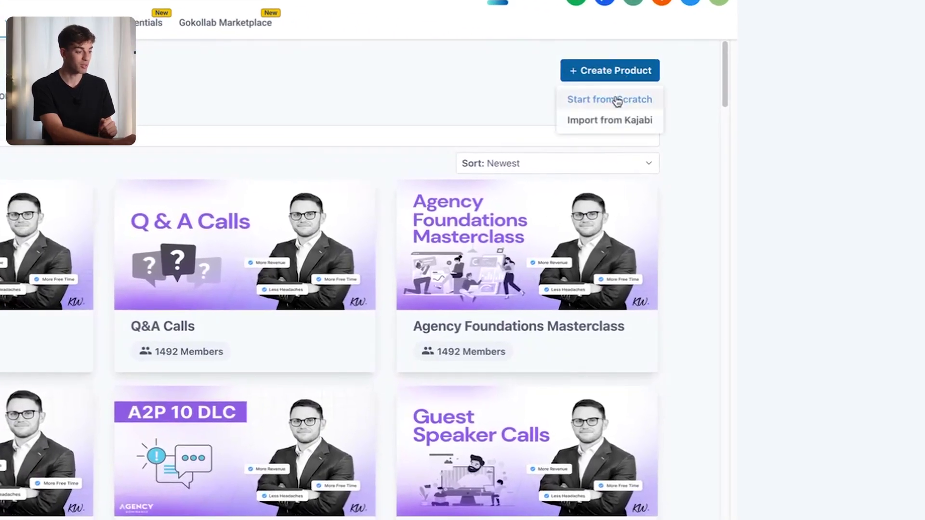
# Create a Sprint Course from scratch named 'Bens Non-Fake Course'.
pyautogui.click(723, 108)
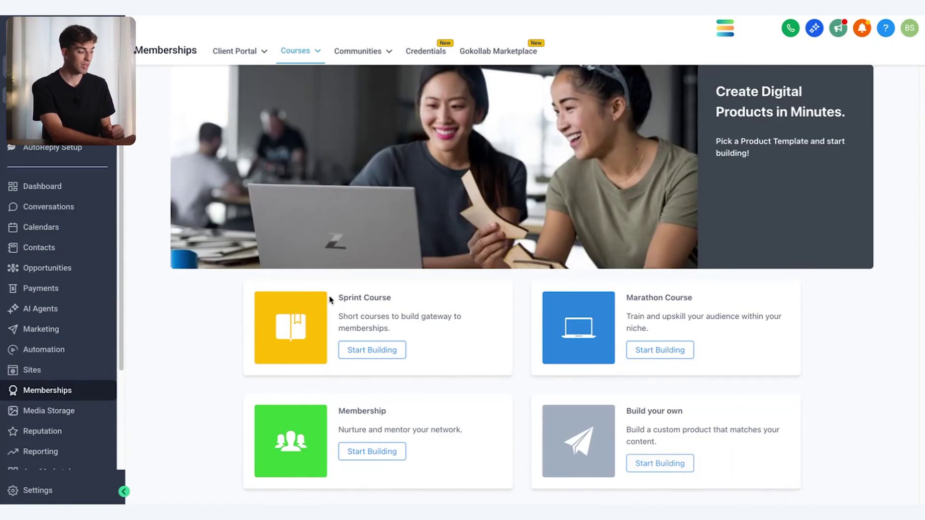
pyautogui.click(372, 351)
pyautogui.tripleClick(427, 185)
pyautogui.write('Bens Non-Fake Course')
pyautogui.click(606, 219)
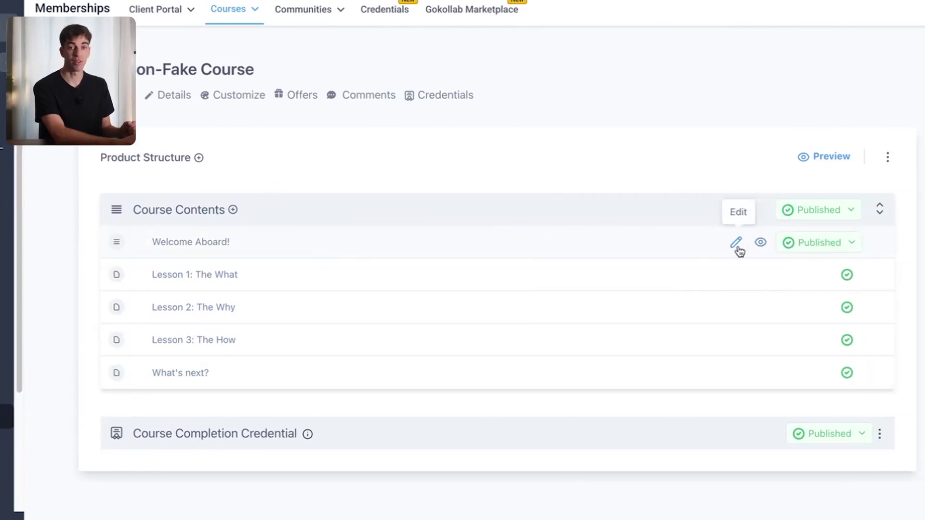
# Keep Welcome Aboard! published and add a draft lesson titled '1st real lesson' at the end.
pyautogui.click(818, 246)
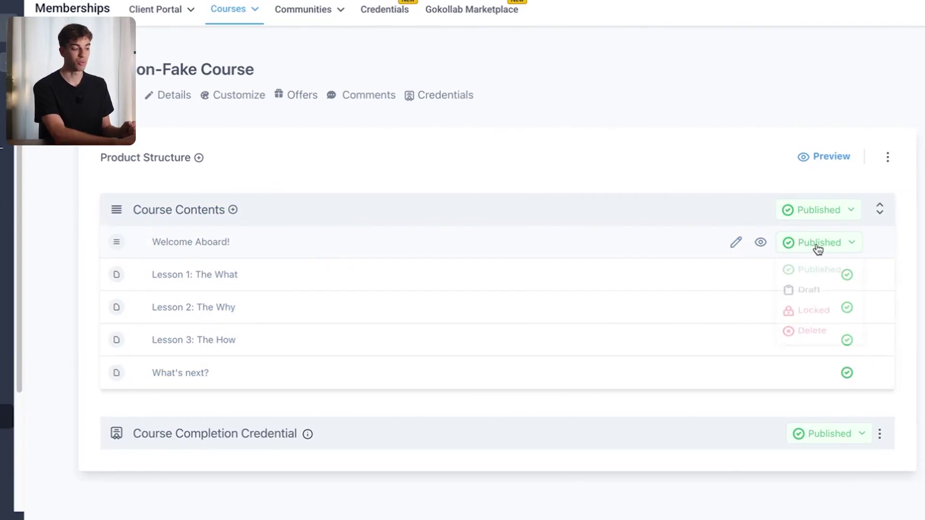
pyautogui.click(689, 169)
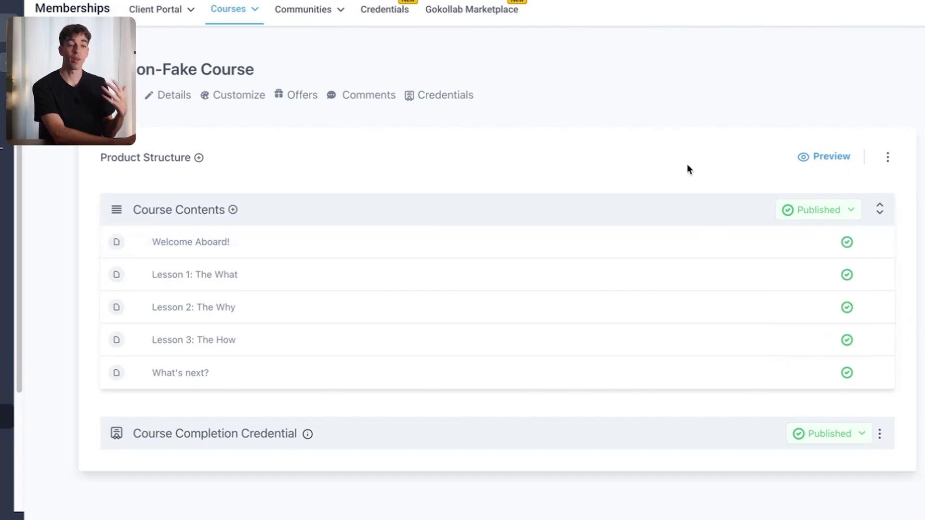
pyautogui.click(232, 210)
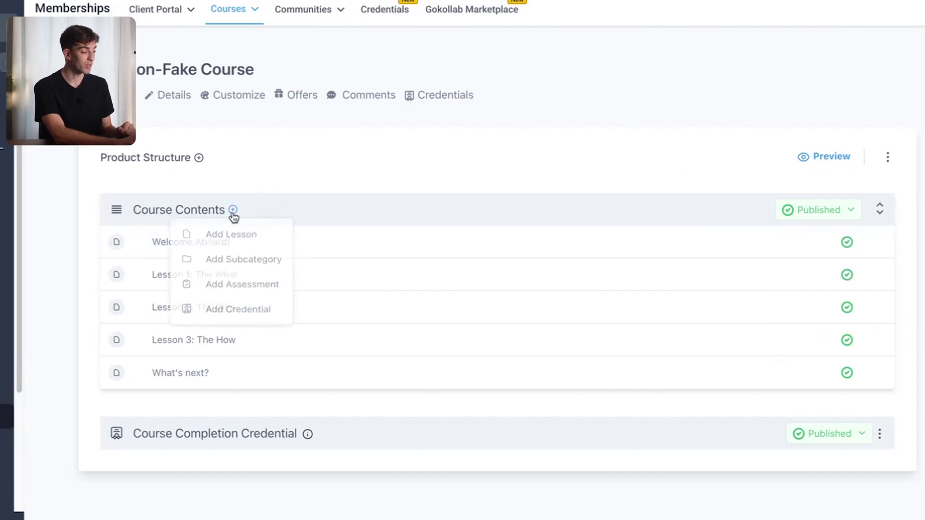
pyautogui.click(224, 237)
pyautogui.write('1st real lesson')
pyautogui.click(644, 223)
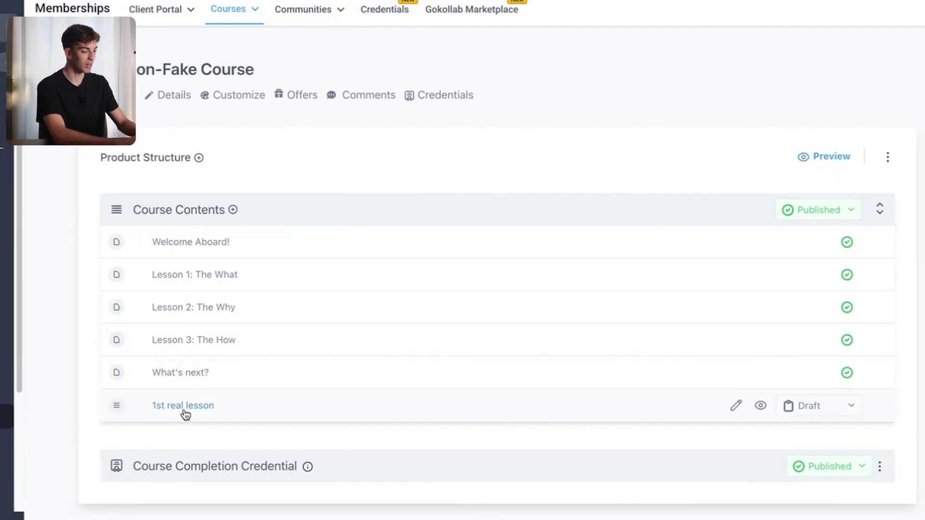
pyautogui.click(185, 414)
# Review the '1st real lesson' editor, save it as a draft, and return to the outline.
pyautogui.scroll(-2, 183, 410)
pyautogui.click(127, 170)
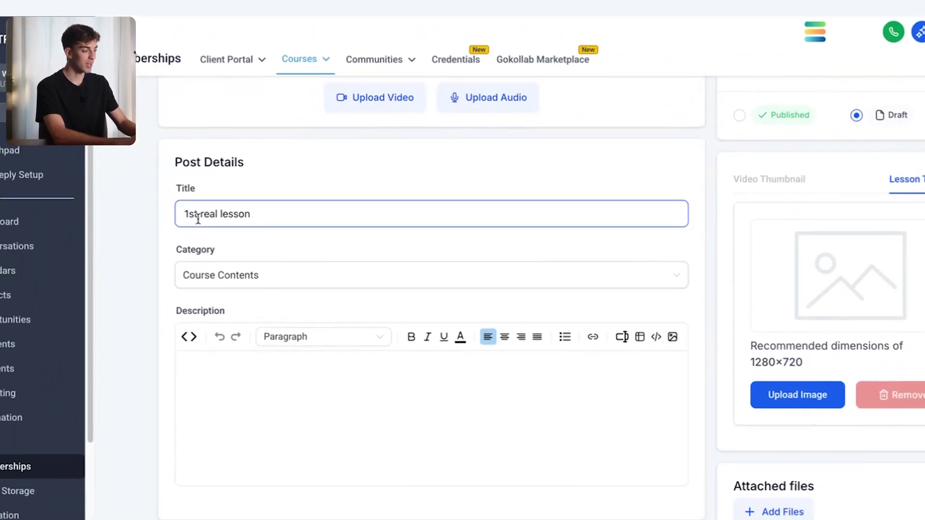
pyautogui.click(217, 277)
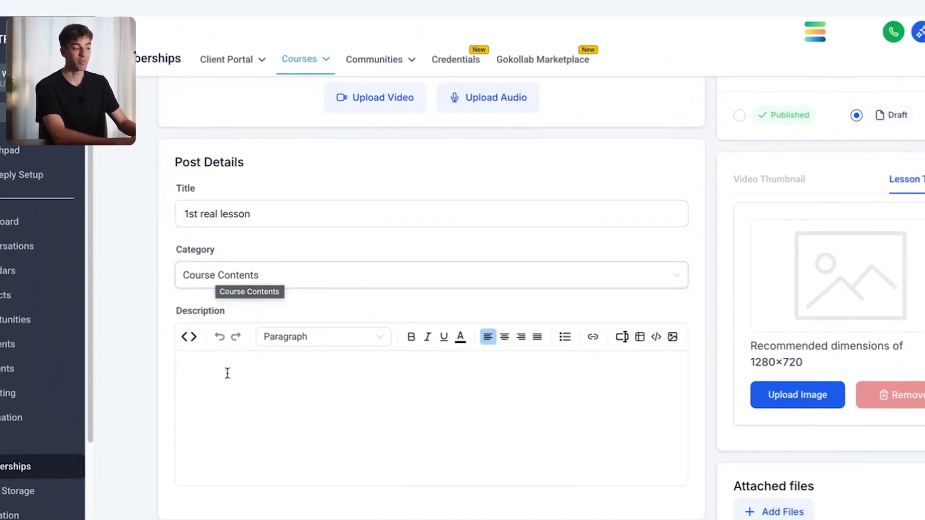
pyautogui.scroll(3, 249, 384)
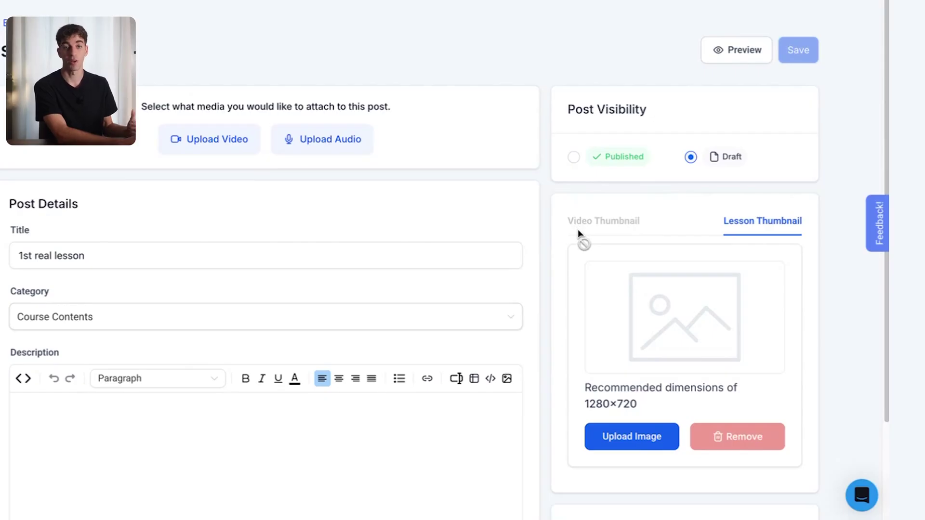
pyautogui.scroll(-2, 579, 233)
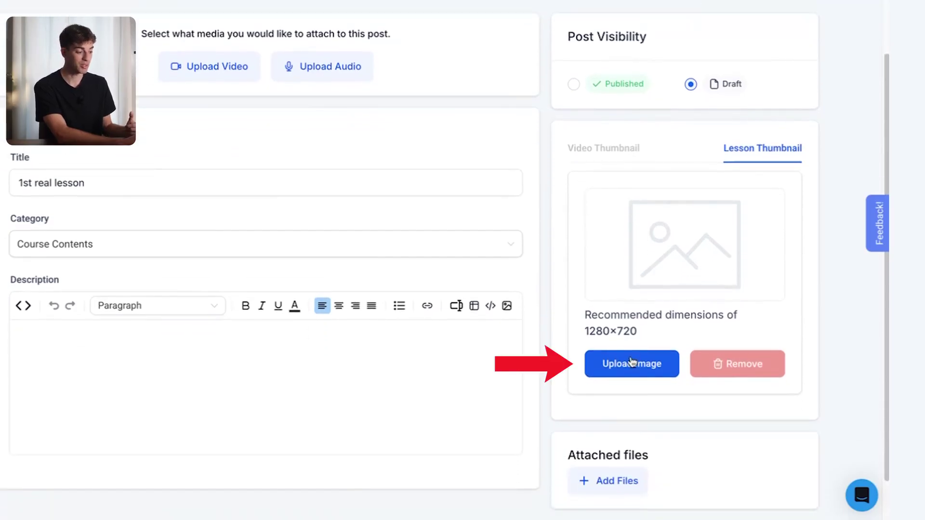
pyautogui.scroll(-1, 631, 363)
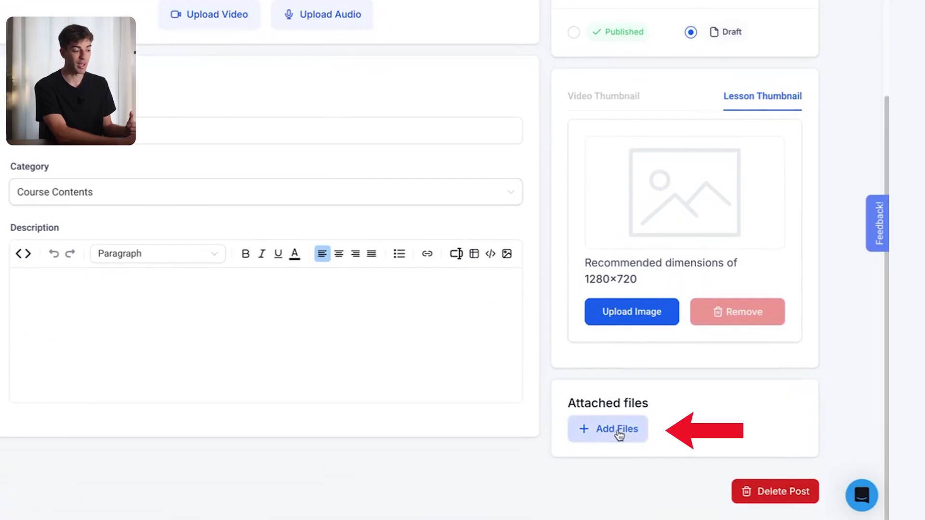
pyautogui.scroll(1, 621, 435)
pyautogui.scroll(2, 621, 436)
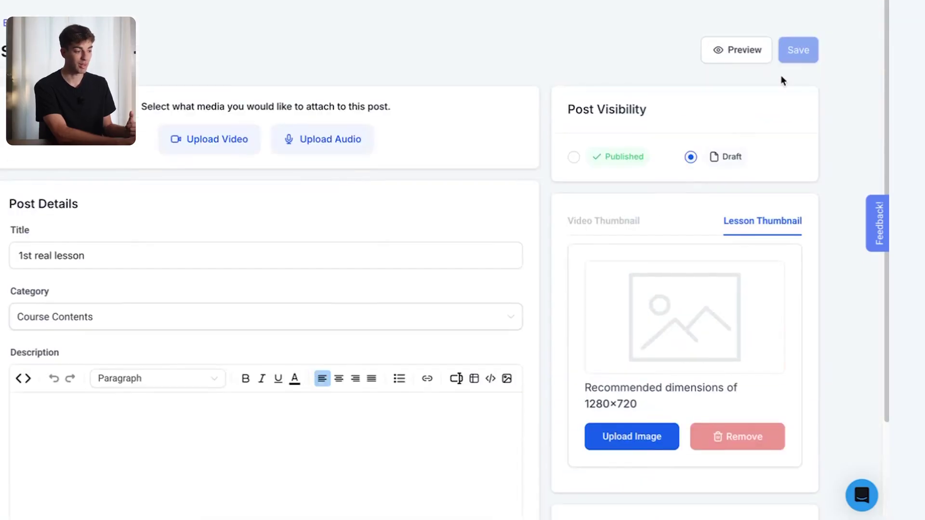
pyautogui.click(800, 53)
pyautogui.click(14, 26)
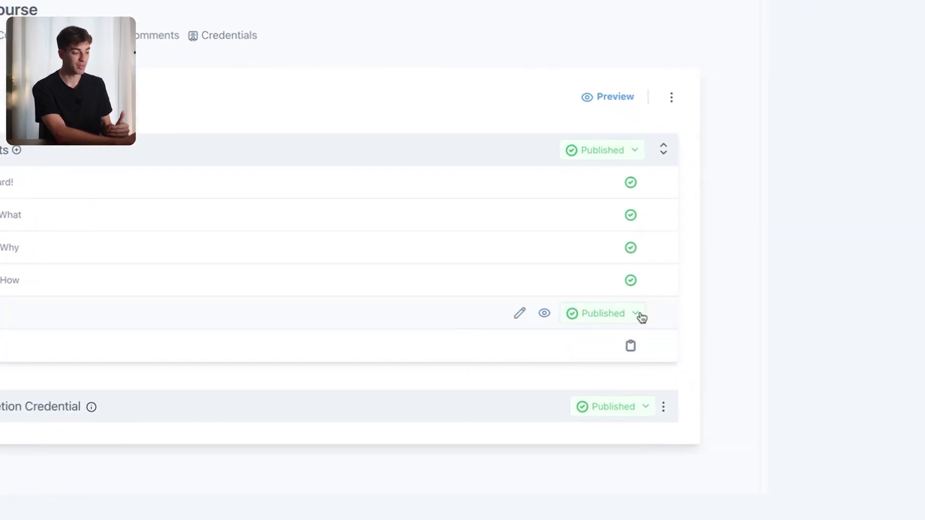
# Delete the What's next? post from the course outline.
pyautogui.click(636, 320)
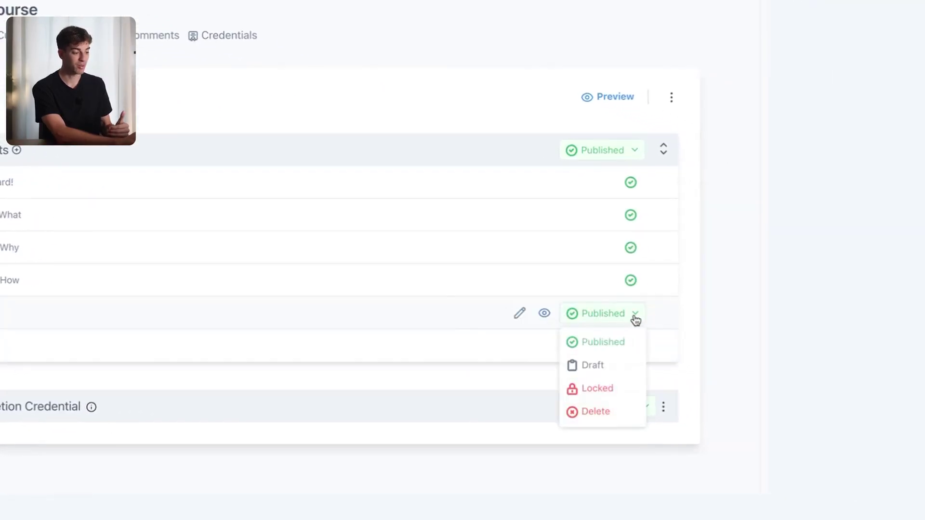
pyautogui.click(601, 416)
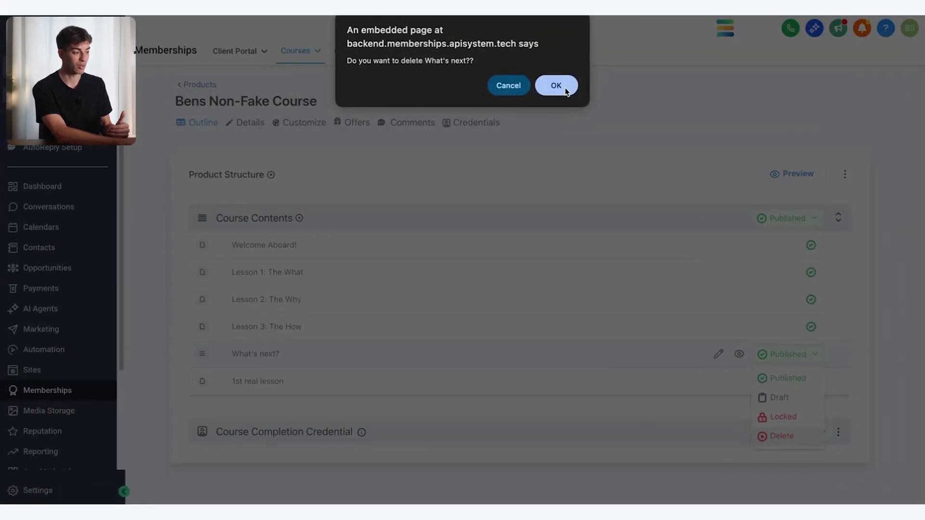
pyautogui.click(566, 91)
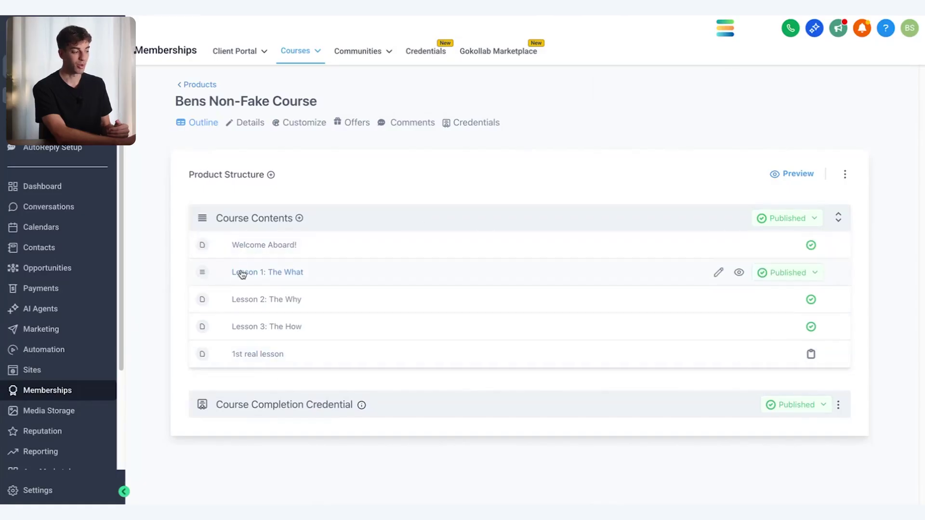
# Review the Welcome Aboard! post and save it.
pyautogui.click(245, 249)
pyautogui.scroll(-2, 270, 309)
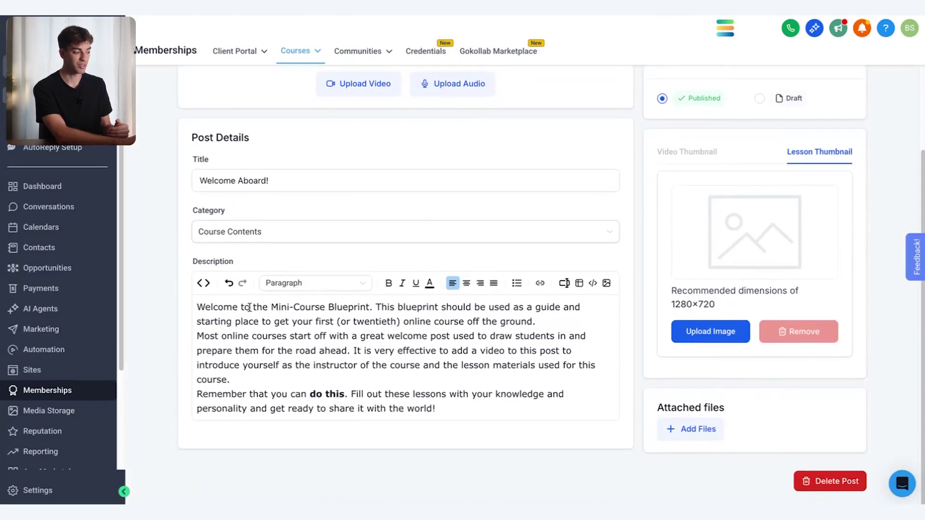
pyautogui.moveTo(197, 306); pyautogui.dragTo(436, 409)
pyautogui.scroll(2, 351, 172)
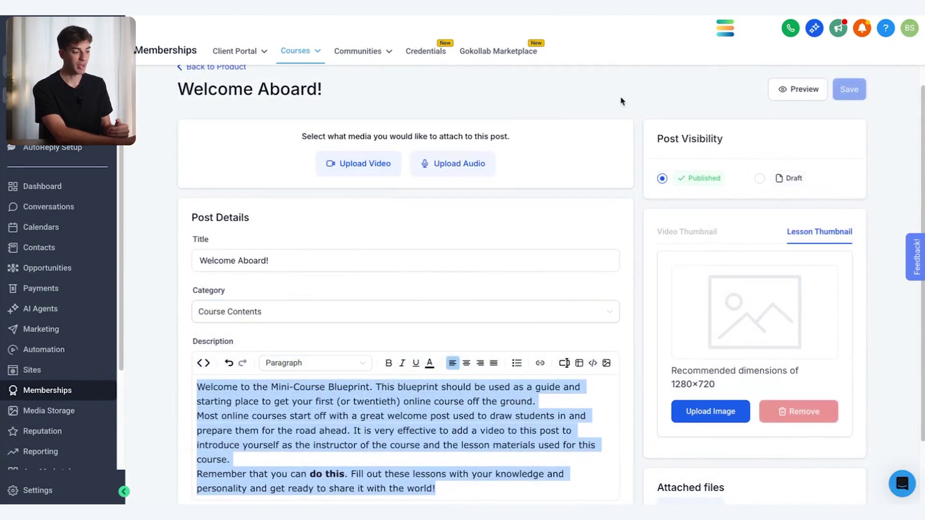
pyautogui.click(841, 91)
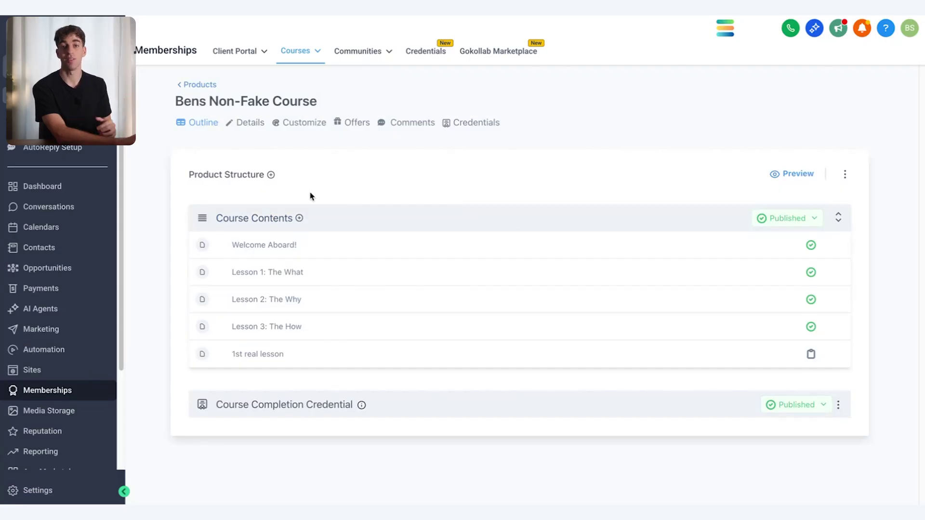
# Review the course Details, including description and instructor Customization, and save them.
pyautogui.click(246, 123)
pyautogui.scroll(-1, 253, 123)
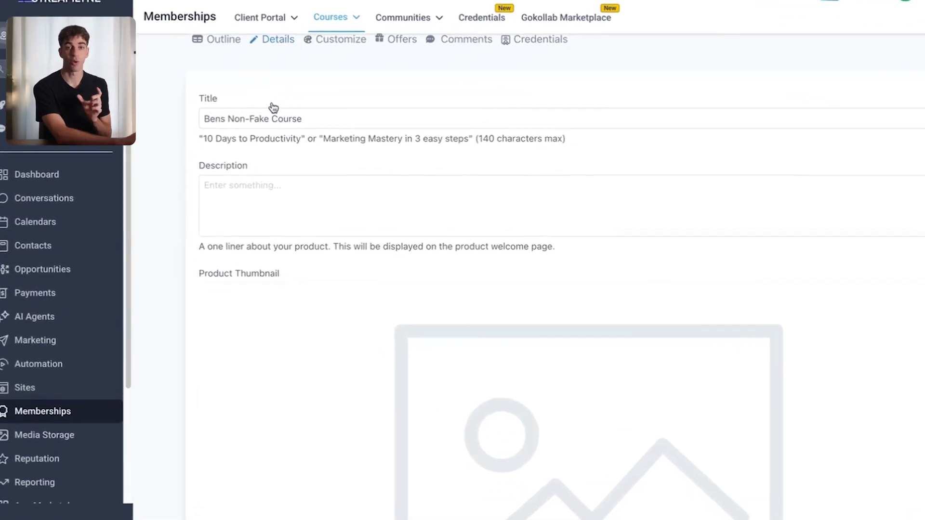
pyautogui.click(273, 194)
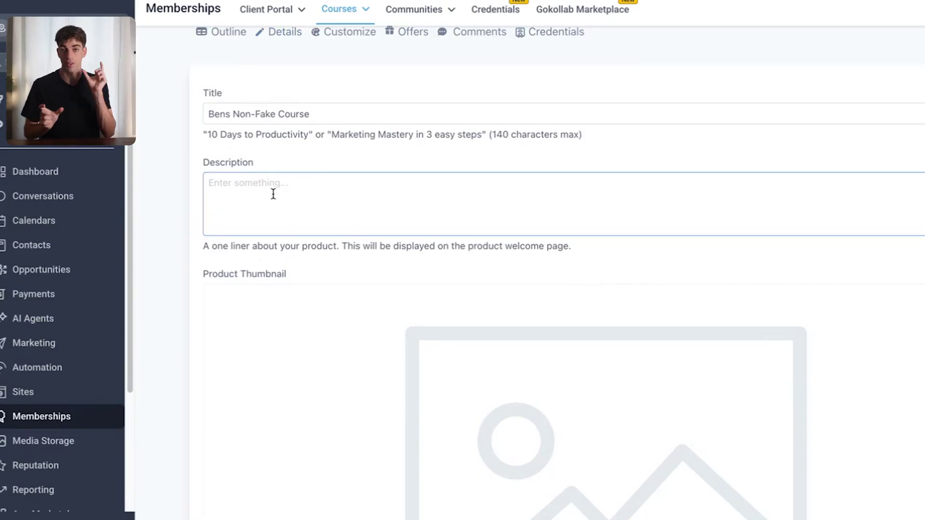
pyautogui.scroll(-5, 273, 194)
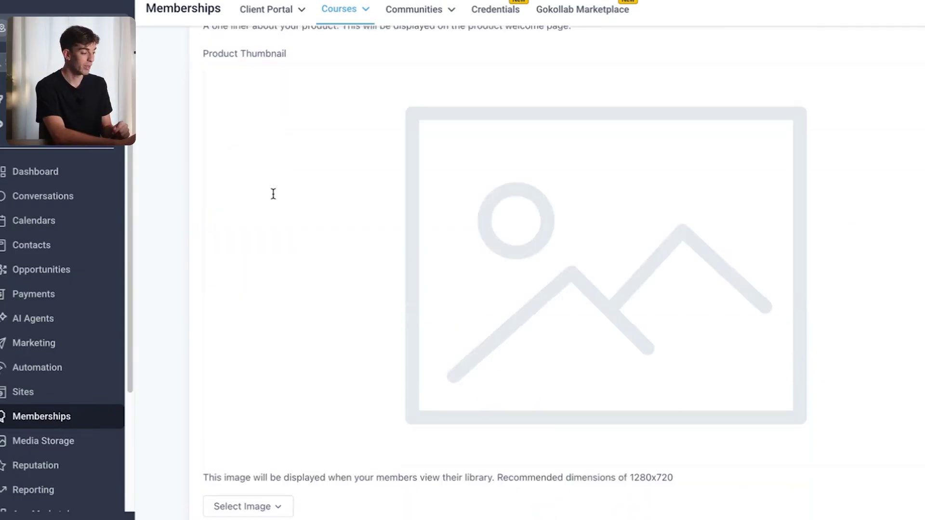
pyautogui.click(225, 448)
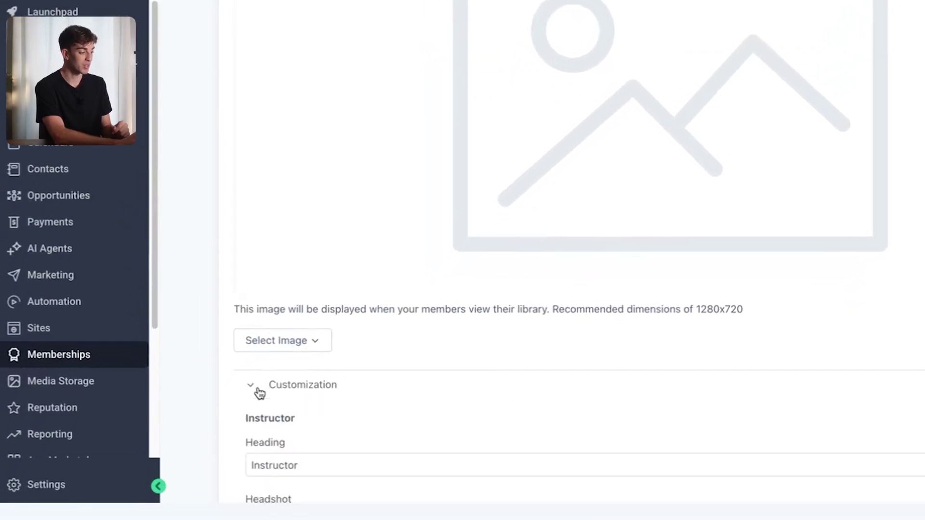
pyautogui.scroll(-5, 228, 181)
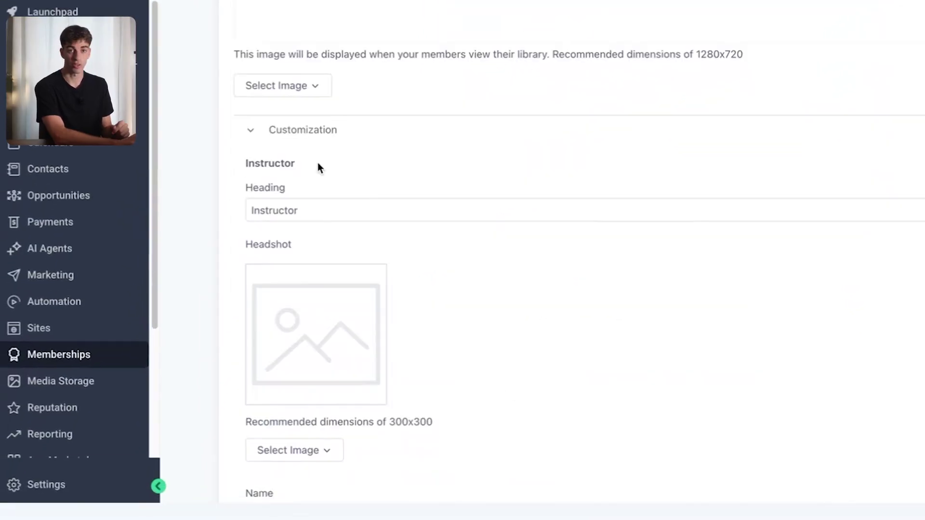
pyautogui.scroll(-4, 316, 193)
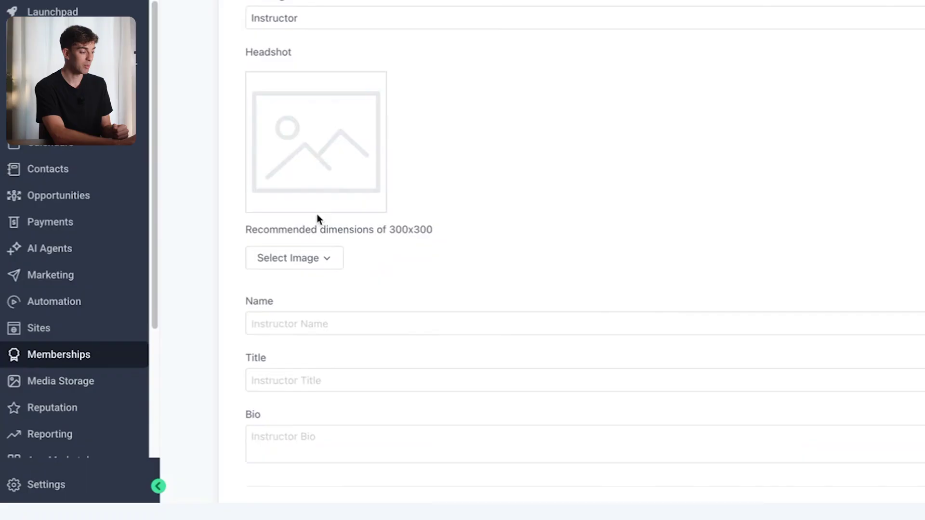
pyautogui.scroll(-3, 311, 360)
pyautogui.scroll(-9, 311, 358)
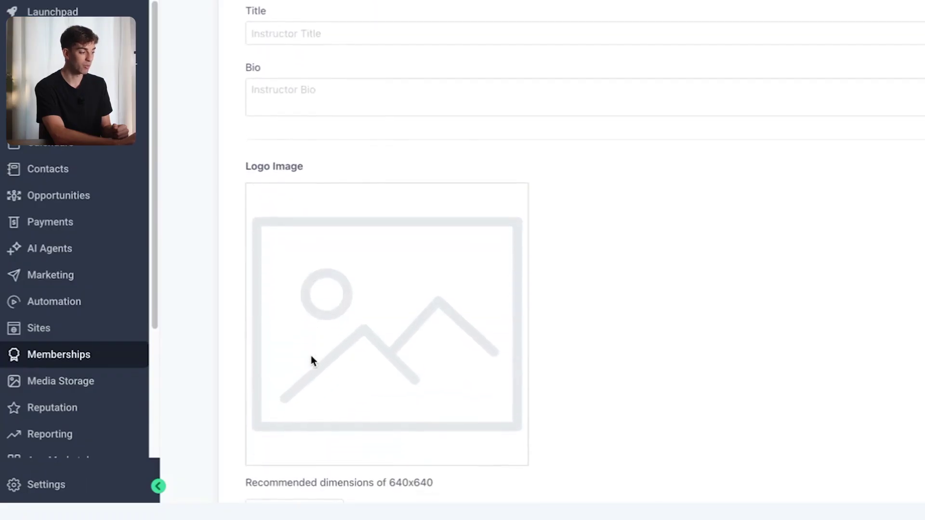
pyautogui.scroll(-2, 311, 357)
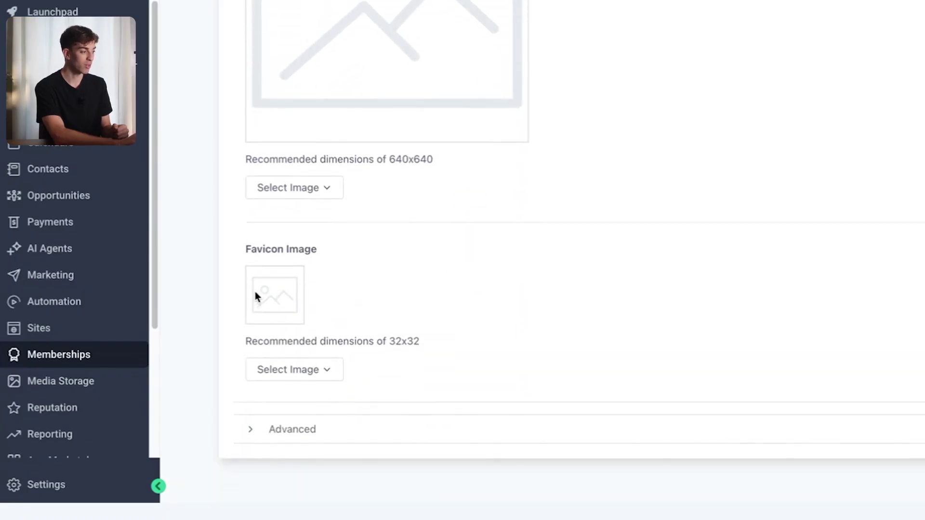
pyautogui.click(844, 490)
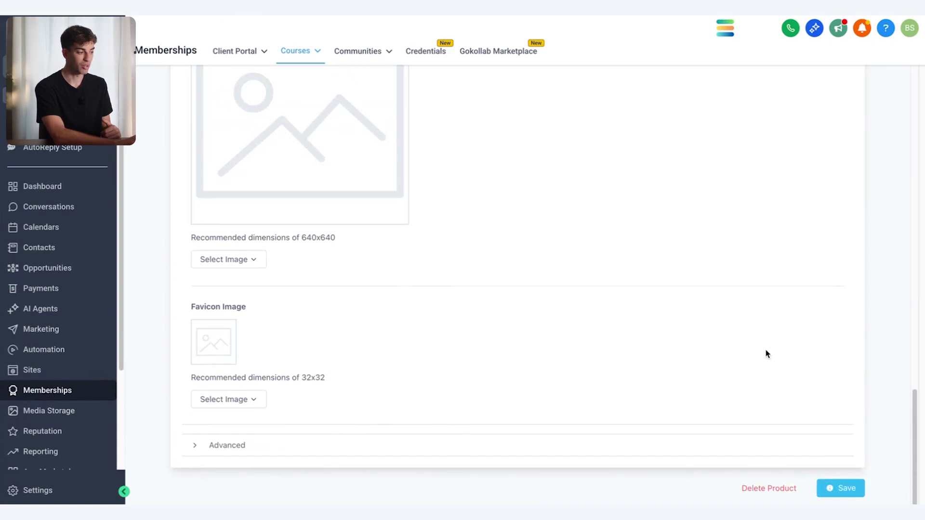
# Preview the New York Theme from the system templates, keeping the Default Theme active.
pyautogui.click(304, 124)
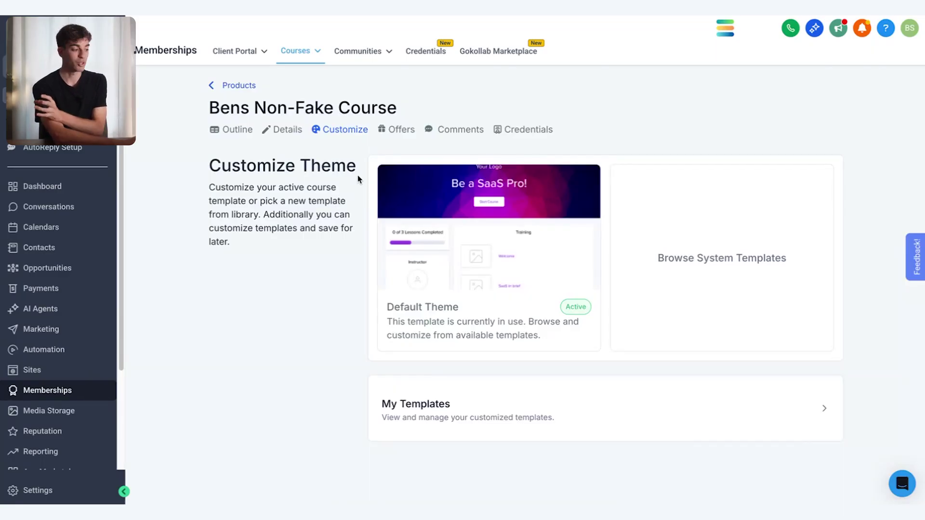
pyautogui.moveTo(496, 286)
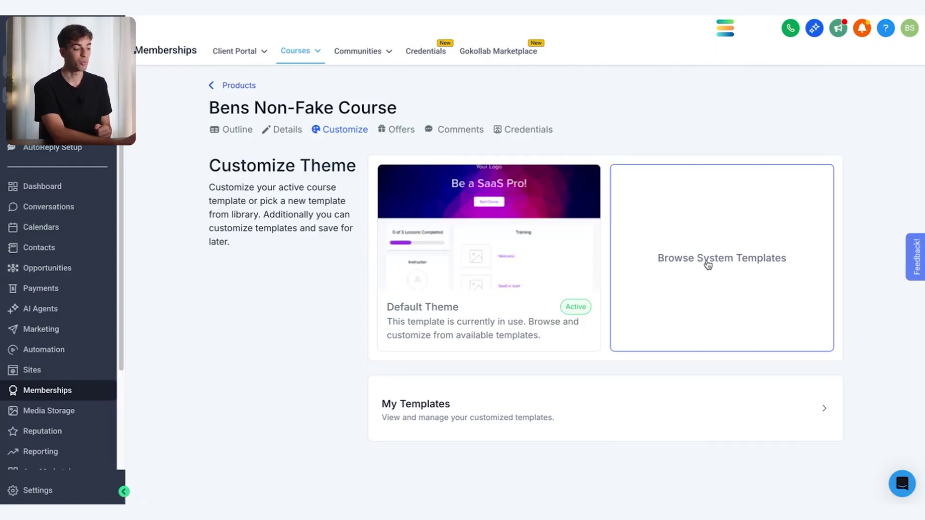
pyautogui.click(736, 266)
pyautogui.moveTo(456, 200)
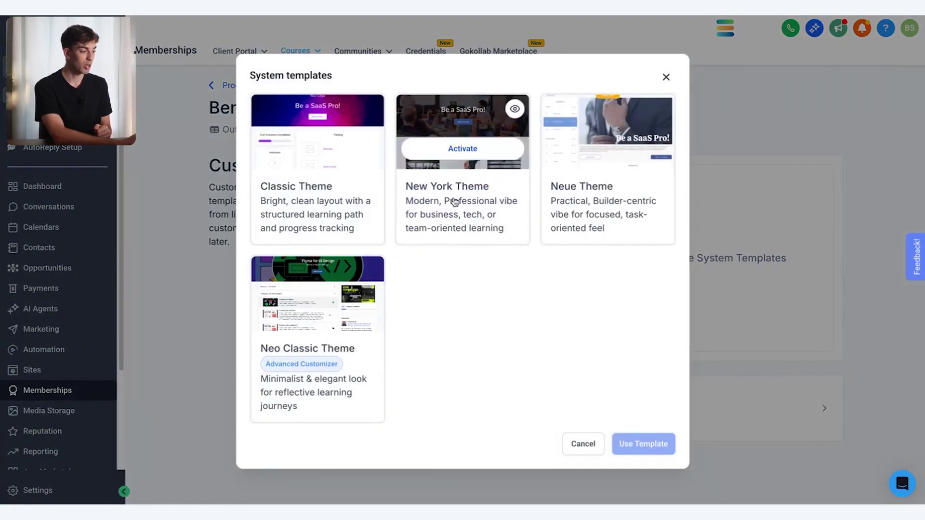
pyautogui.click(515, 110)
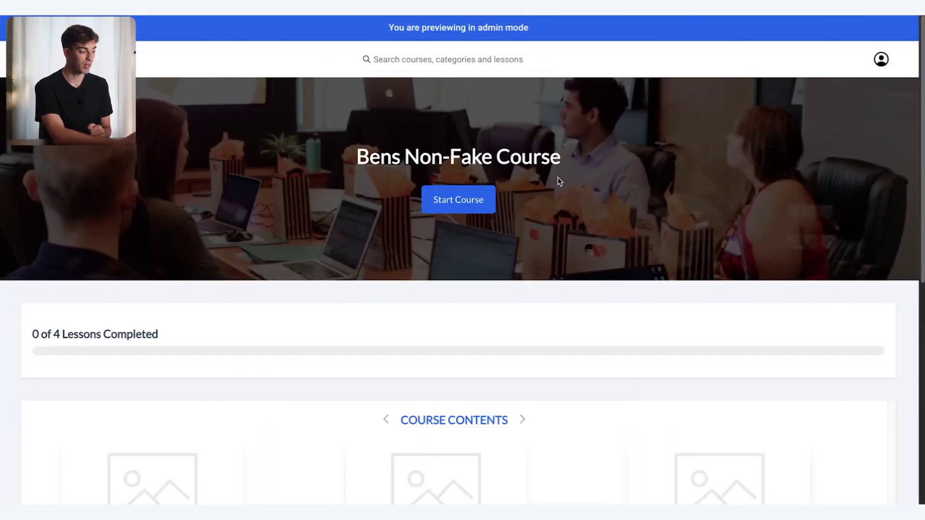
pyautogui.scroll(-6, 559, 180)
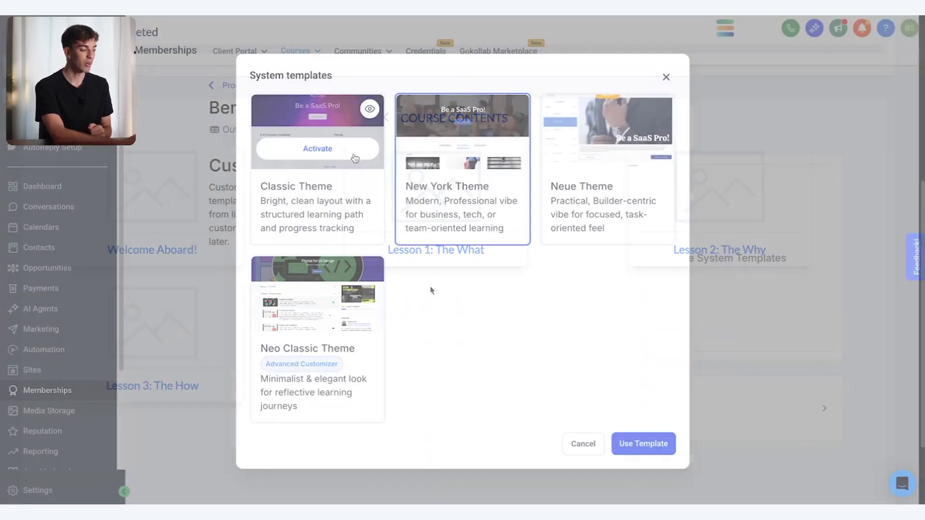
pyautogui.click(665, 76)
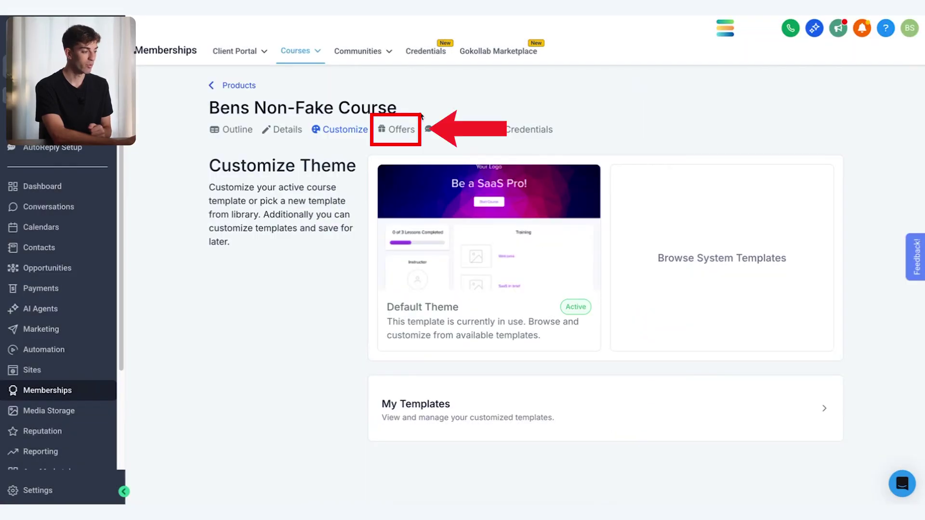
# Create a one-time offer 'Bens Course' for Bens Non-Fake Course priced at 39.00 USD.
pyautogui.click(394, 134)
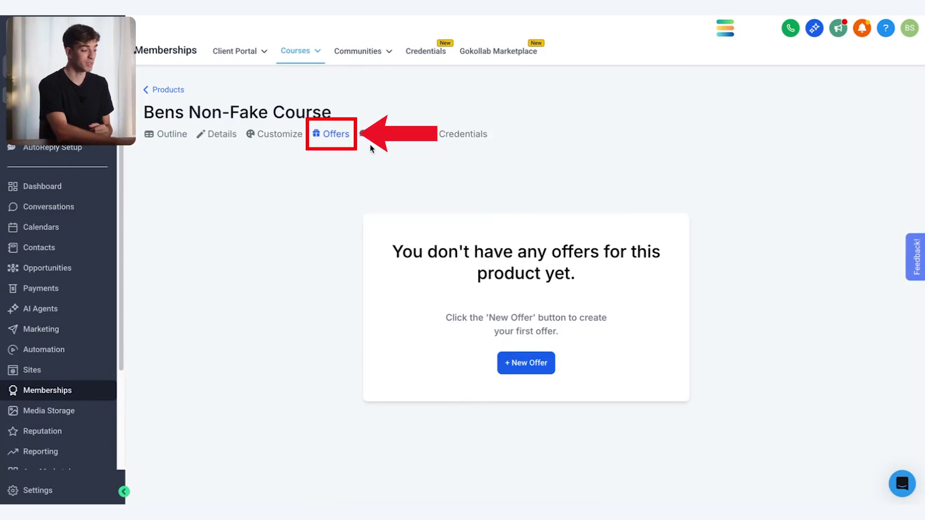
pyautogui.click(527, 363)
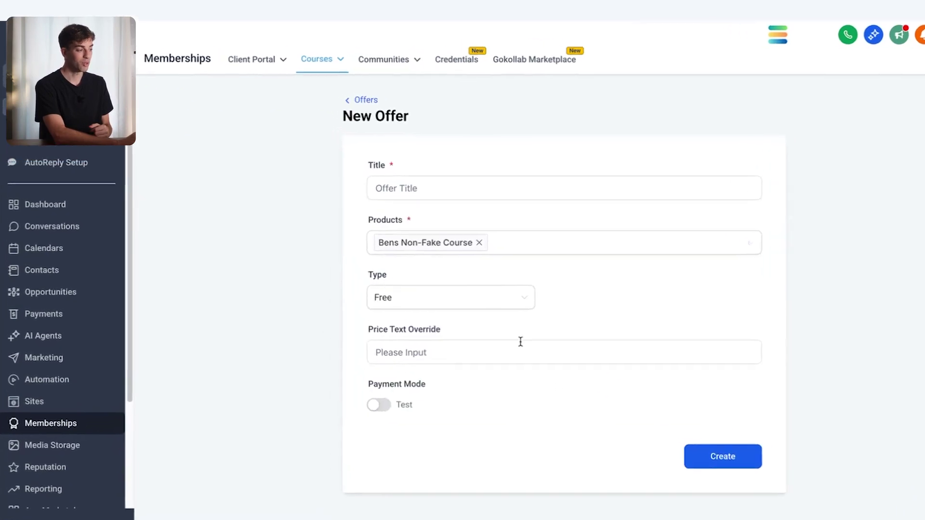
pyautogui.moveTo(308, 52)
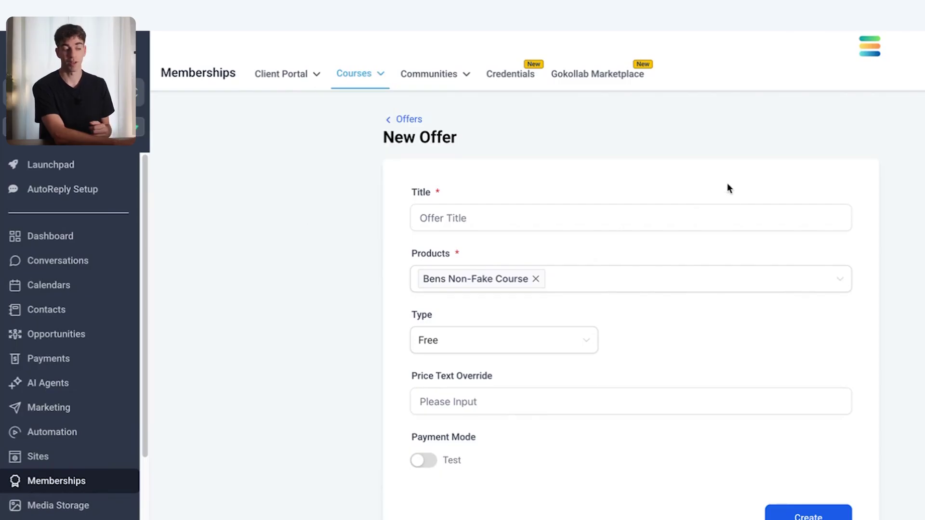
pyautogui.click(571, 282)
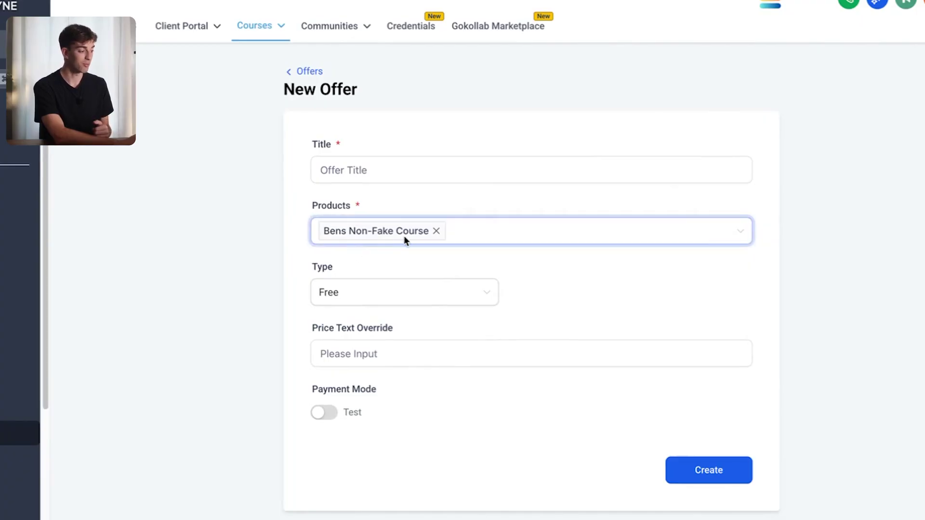
pyautogui.click(411, 184)
pyautogui.write('Bens Course')
pyautogui.click(419, 294)
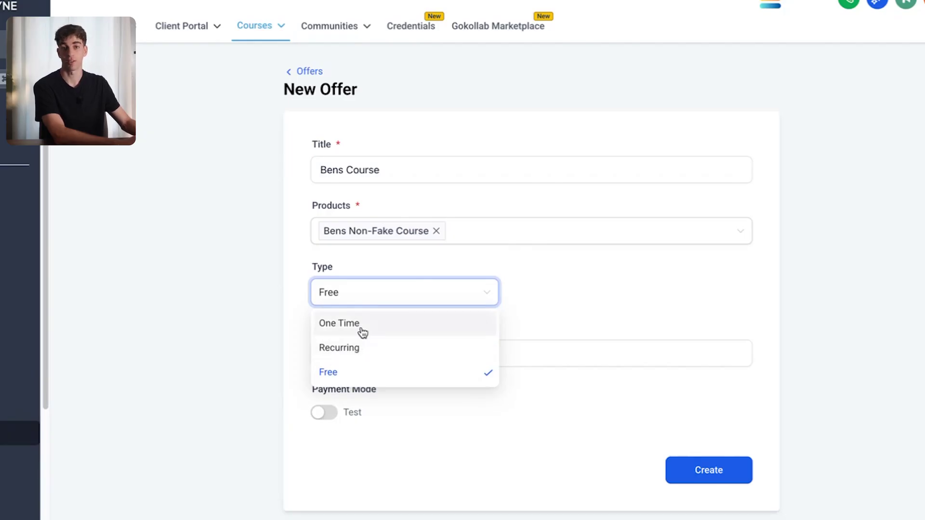
pyautogui.click(362, 332)
pyautogui.click(572, 295)
pyautogui.write('39')
pyautogui.click(603, 399)
pyautogui.click(702, 474)
# Set the Bens Course offer status to Published and save it.
pyautogui.scroll(-3, 605, 417)
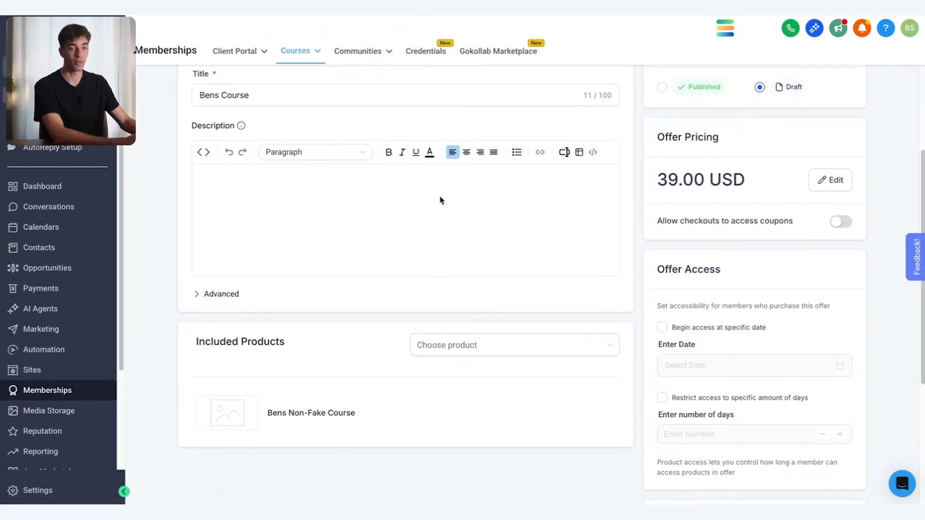
pyautogui.scroll(3, 440, 200)
pyautogui.click(661, 244)
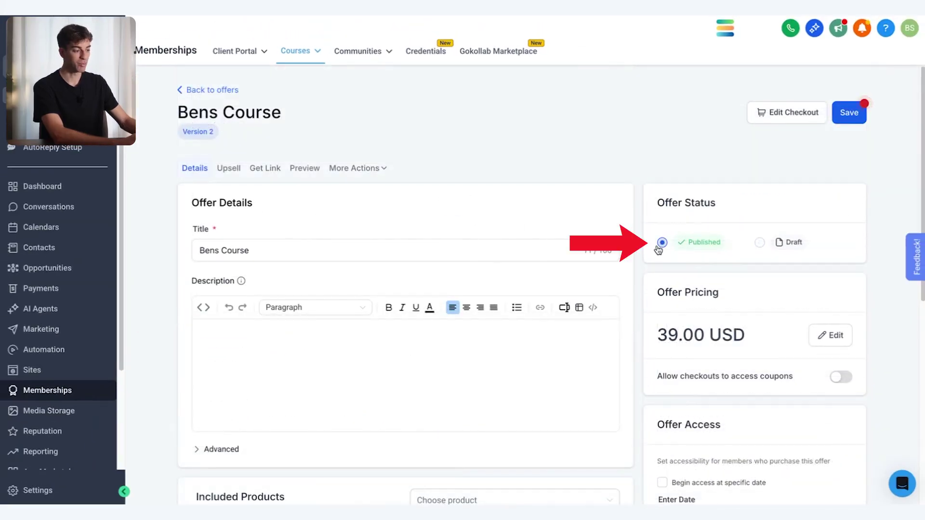
pyautogui.click(851, 118)
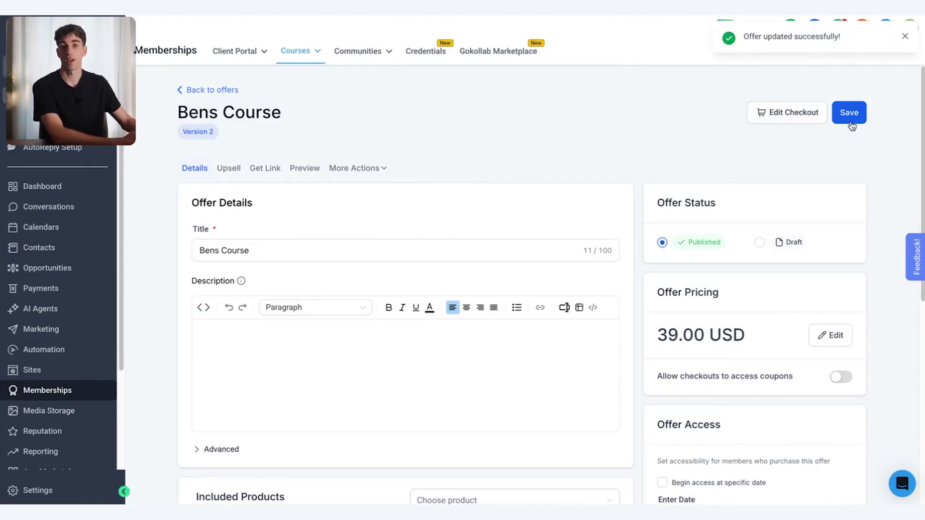
# Open Bens Non-Fake Course from Products, check its Offers and Comments pages, then return to the Outline.
pyautogui.click(297, 53)
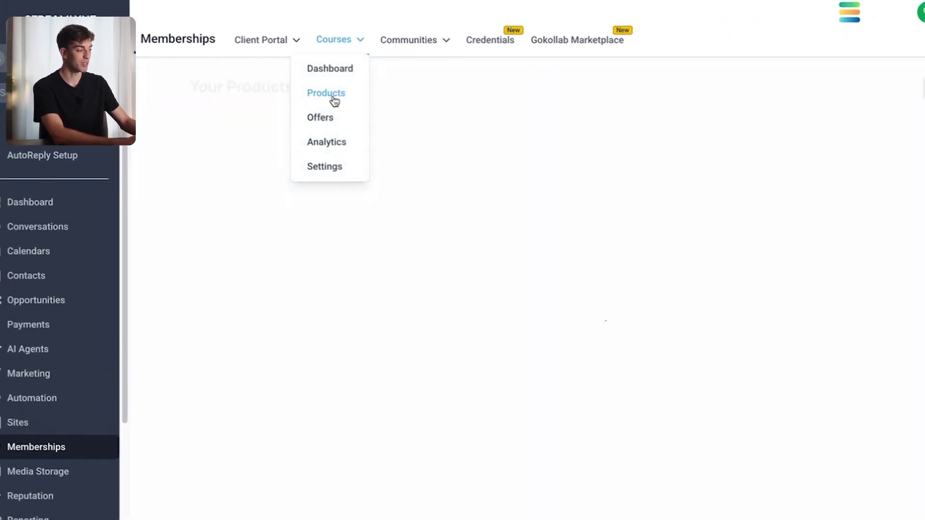
pyautogui.click(370, 282)
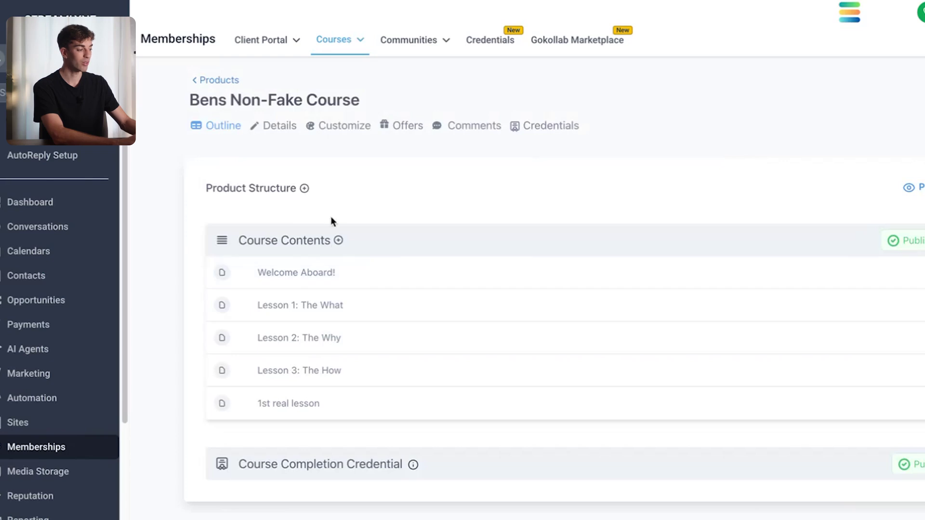
pyautogui.click(404, 129)
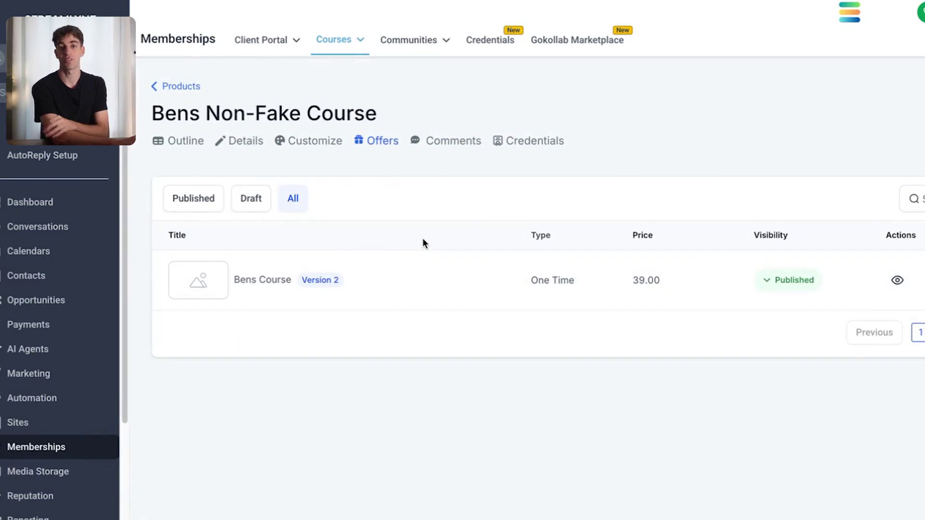
pyautogui.click(439, 143)
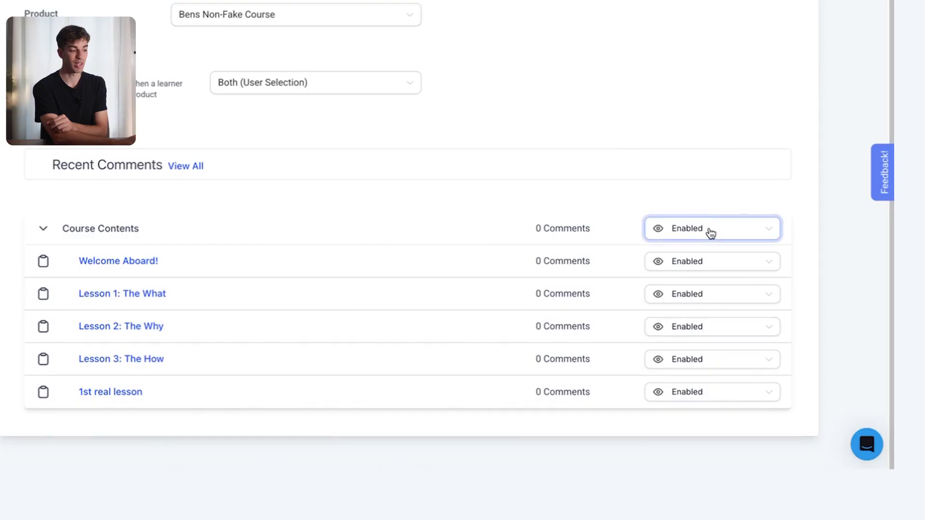
pyautogui.click(710, 233)
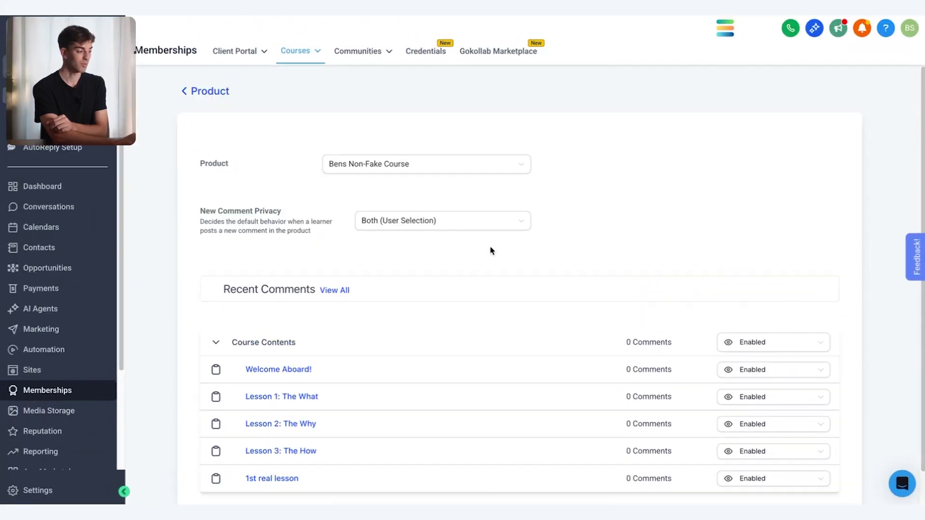
pyautogui.click(208, 93)
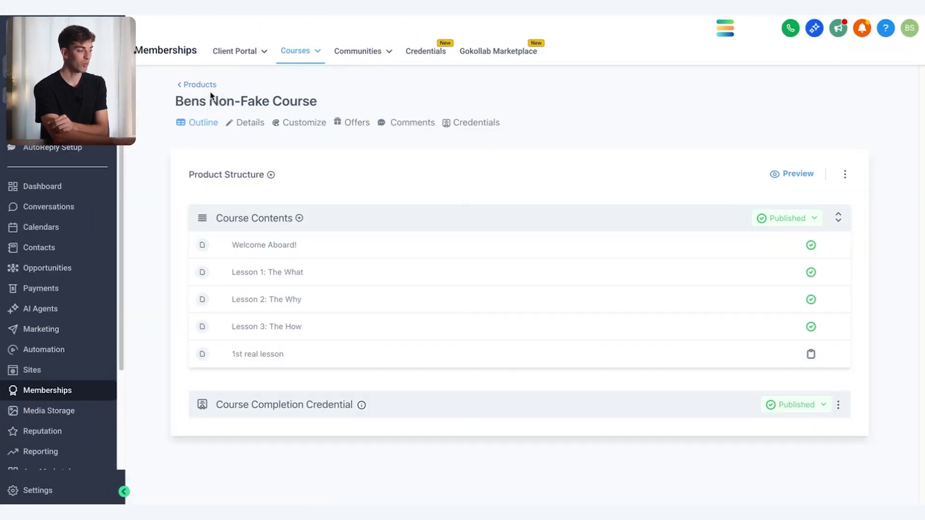
pyautogui.click(473, 121)
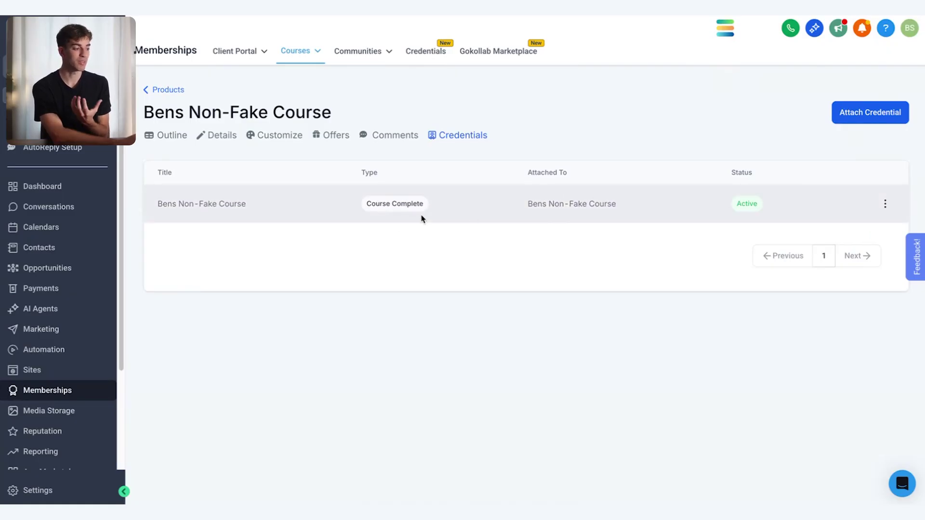
pyautogui.click(885, 204)
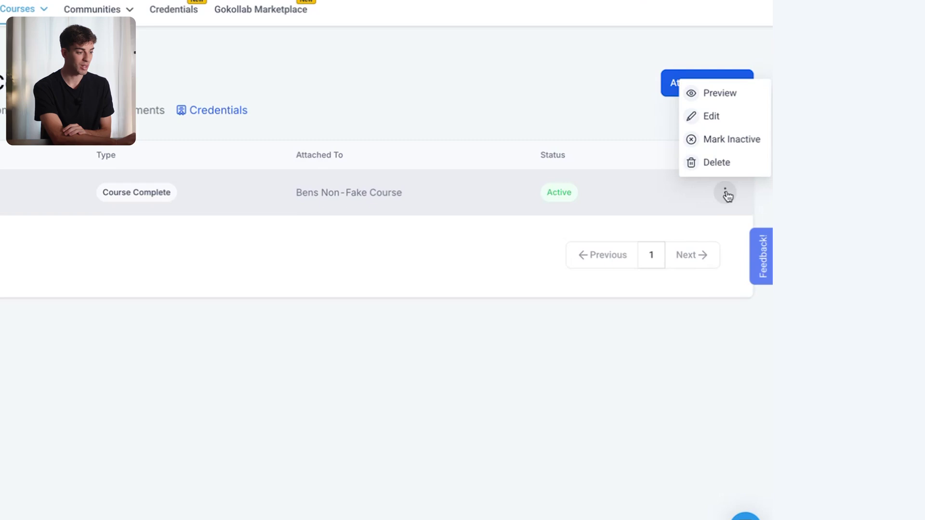
pyautogui.click(707, 98)
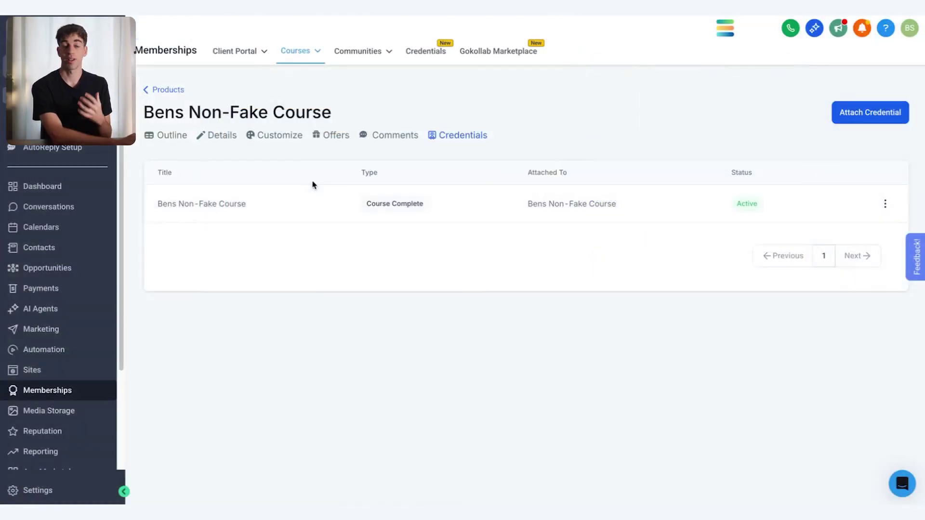
pyautogui.click(166, 139)
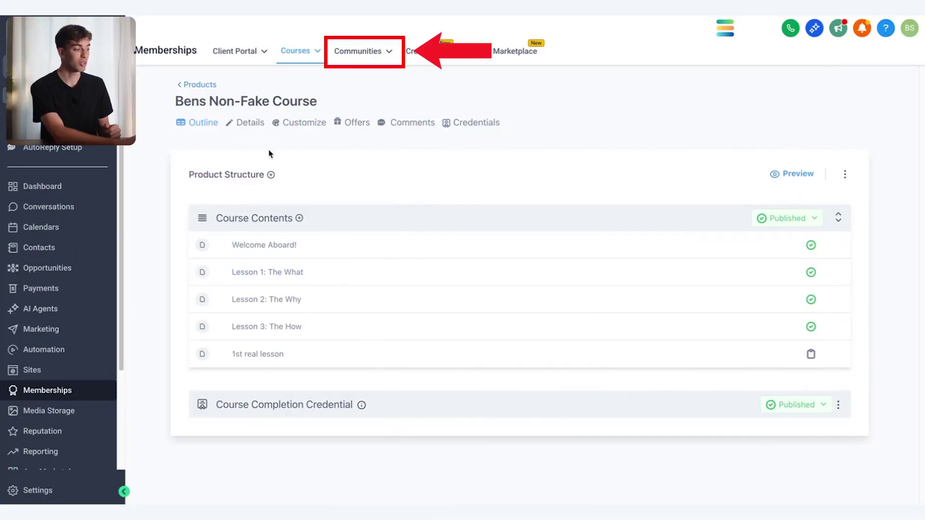
# Go to Community Groups and start a new group named 'Test Group'.
pyautogui.click(362, 50)
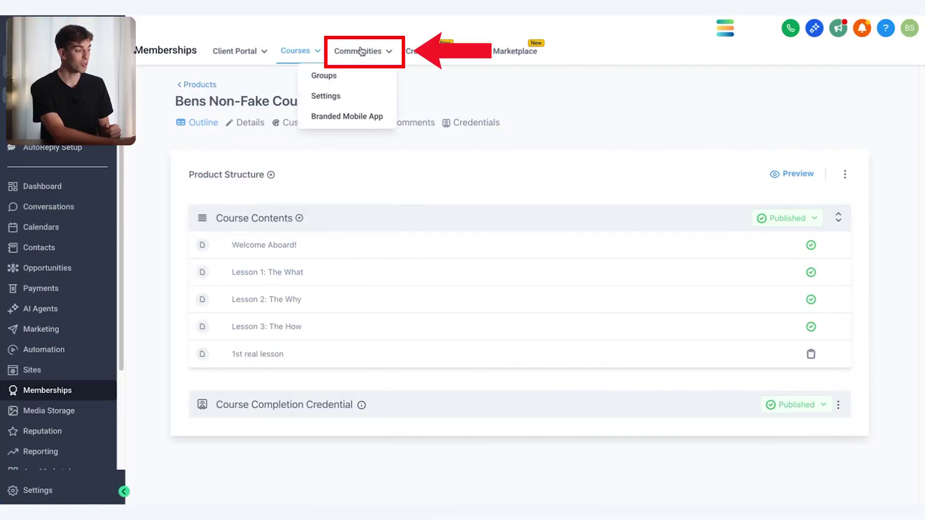
pyautogui.click(320, 76)
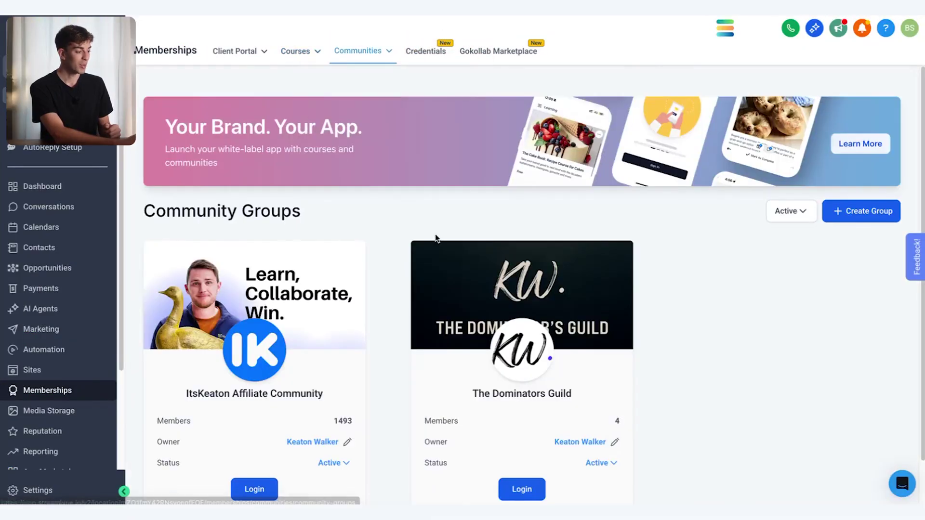
pyautogui.scroll(-1, 434, 239)
pyautogui.click(861, 159)
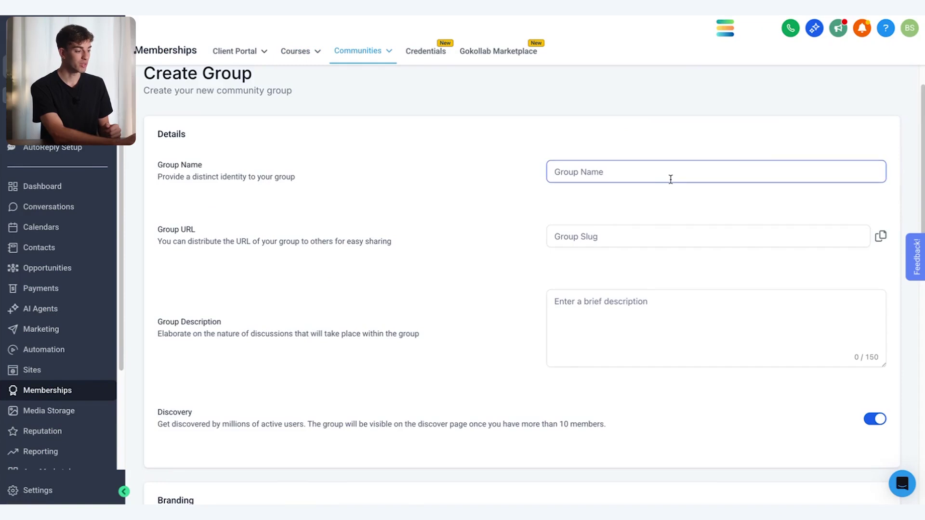
pyautogui.write('Test Group')
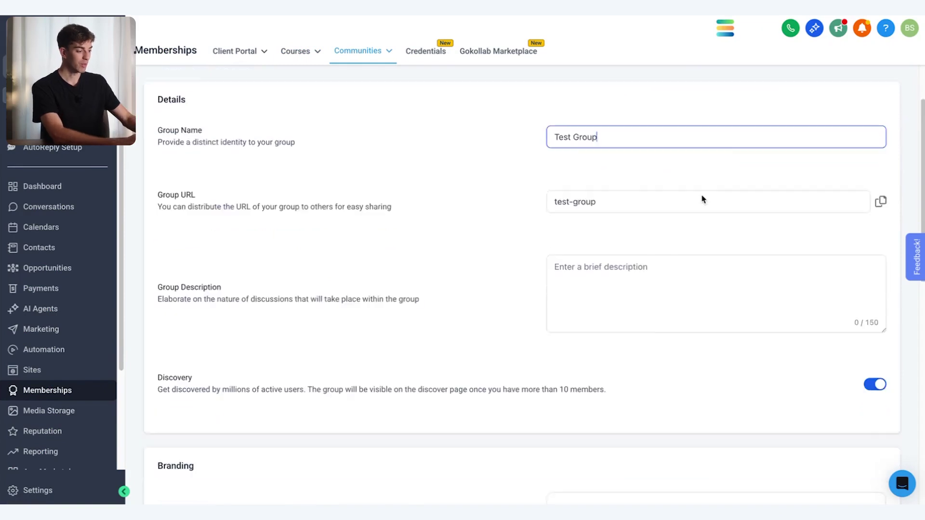
# Add the description 'Test group description' and scroll through the Branding settings.
pyautogui.scroll(-2, 702, 200)
pyautogui.click(629, 209)
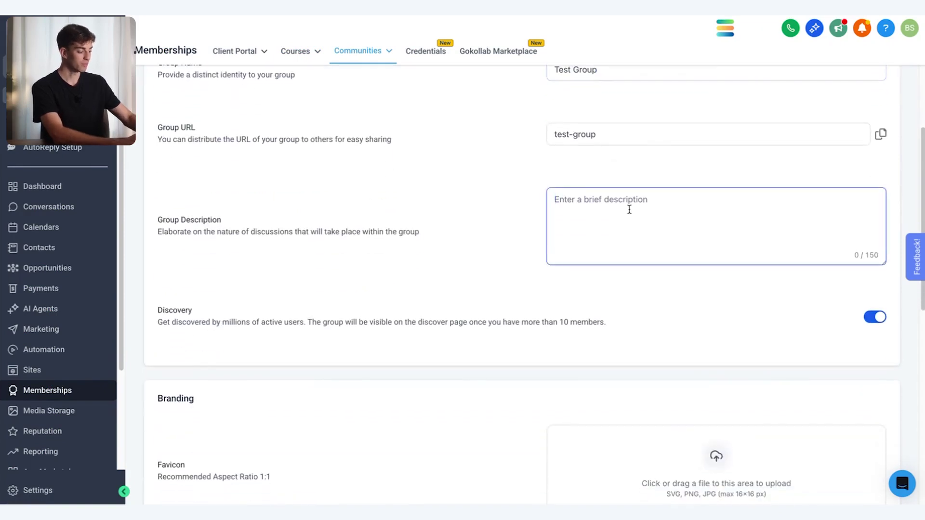
pyautogui.write('Test group description')
pyautogui.scroll(-1, 630, 208)
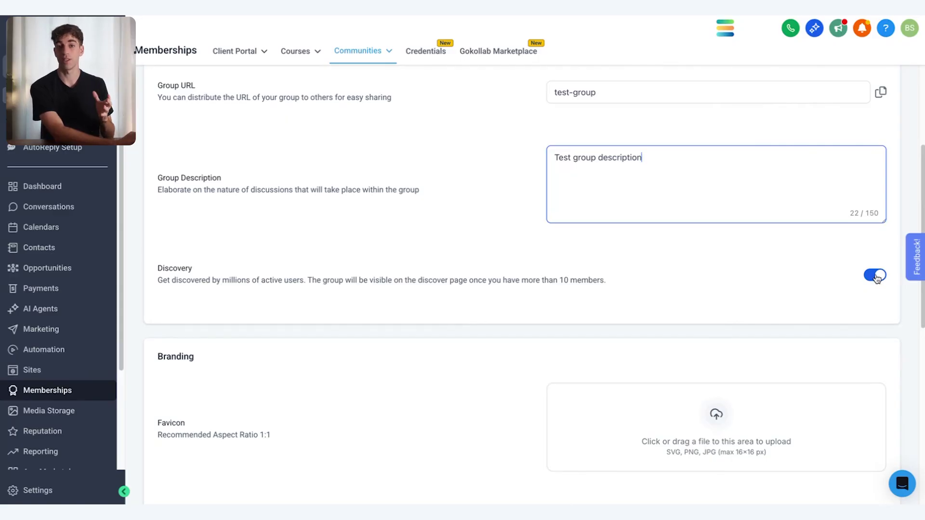
pyautogui.scroll(-5, 876, 276)
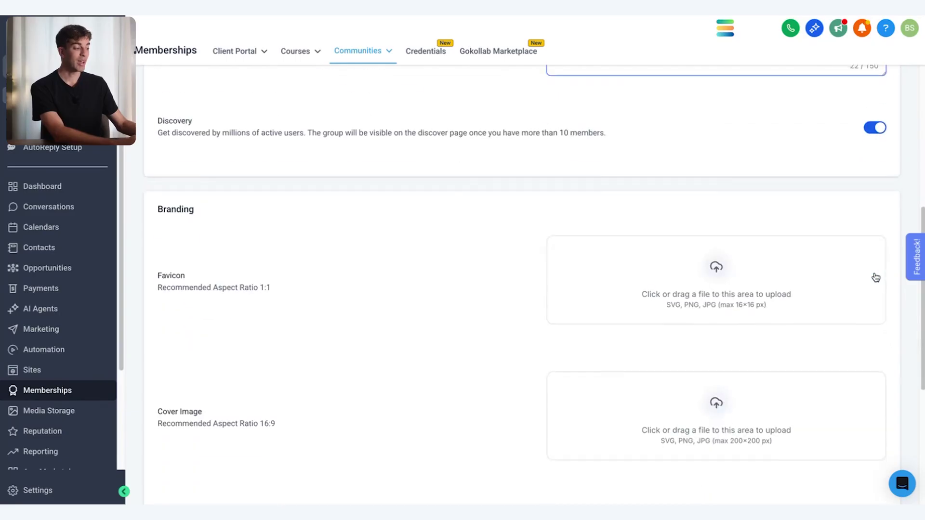
pyautogui.scroll(-3, 771, 251)
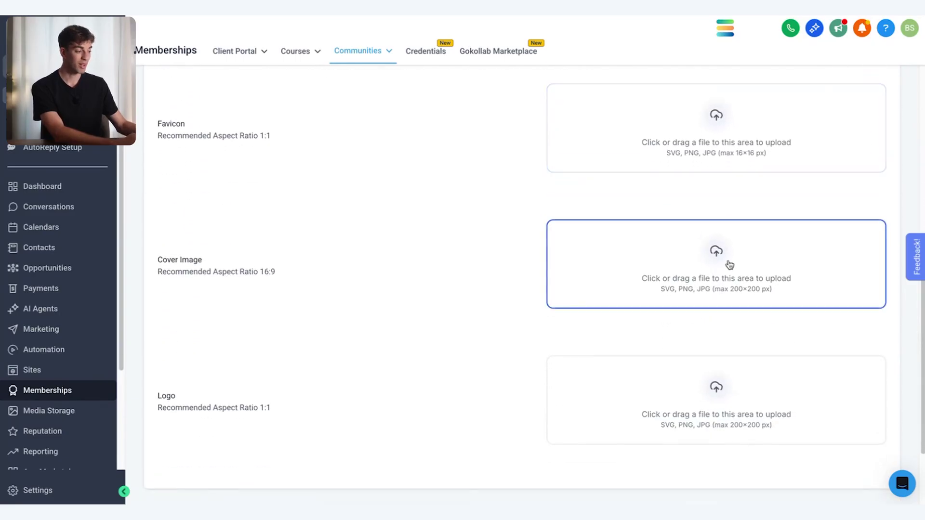
pyautogui.scroll(-3, 727, 264)
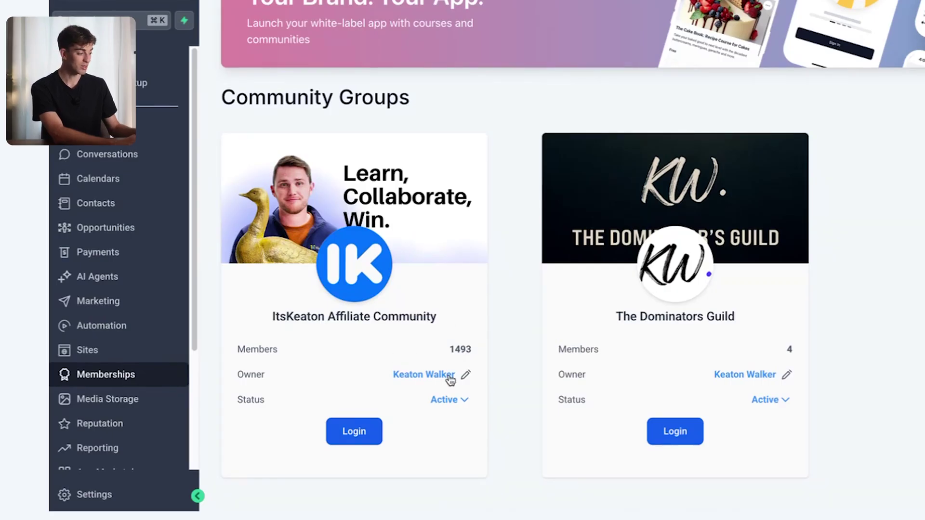
# Log into the affiliate community portal, visit the home dashboard, and reopen the community.
pyautogui.click(463, 401)
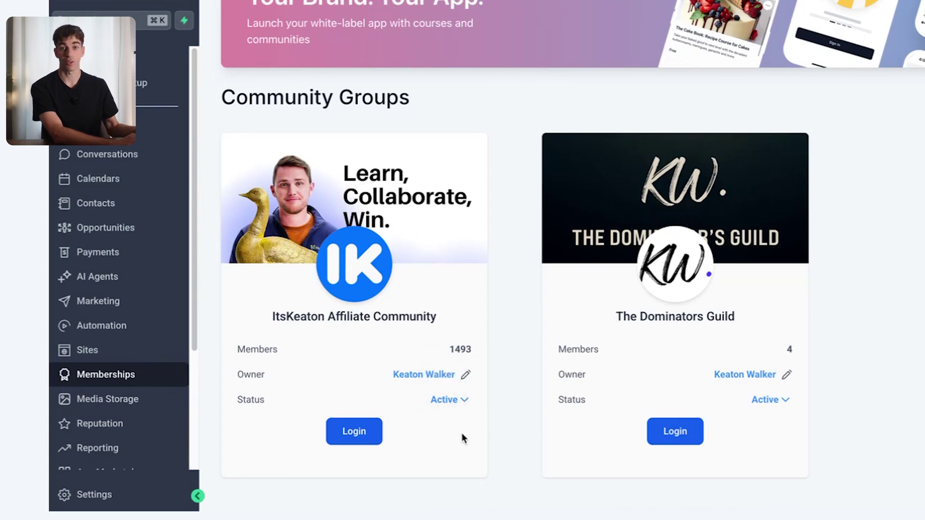
pyautogui.click(349, 437)
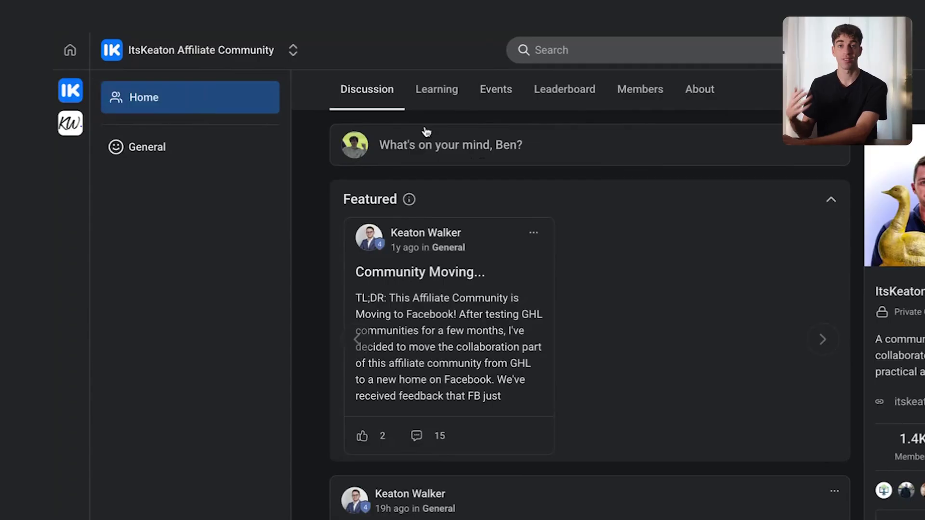
pyautogui.click(72, 51)
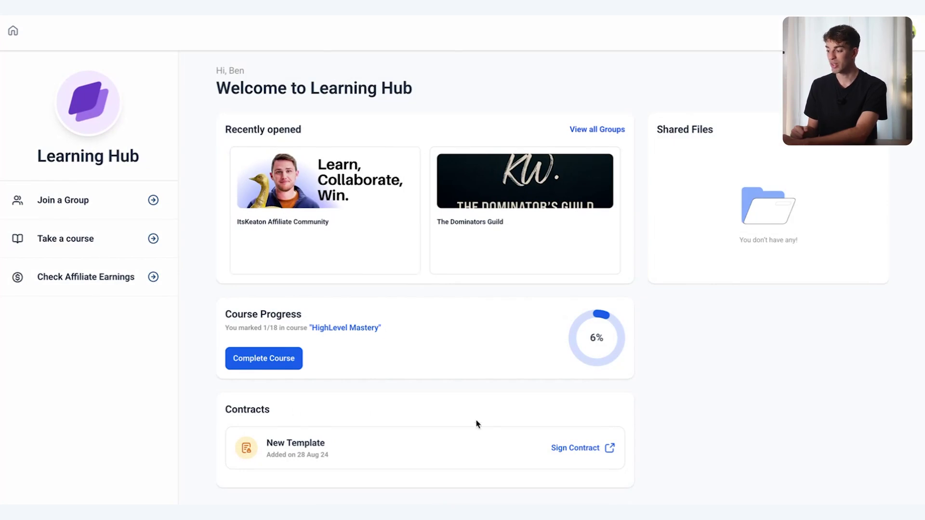
pyautogui.click(339, 181)
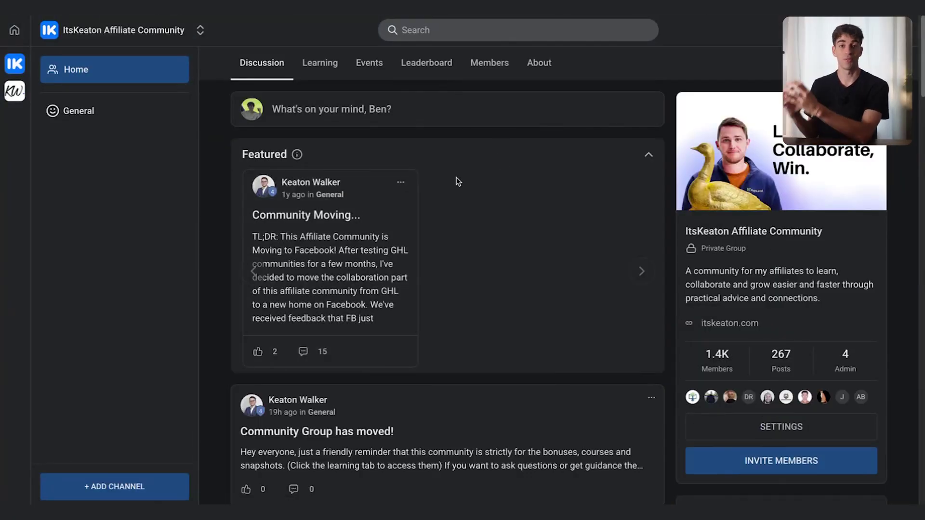
# Try the new-post box, then open and close the 'Community Group has moved!' post.
pyautogui.click(343, 117)
pyautogui.click(331, 198)
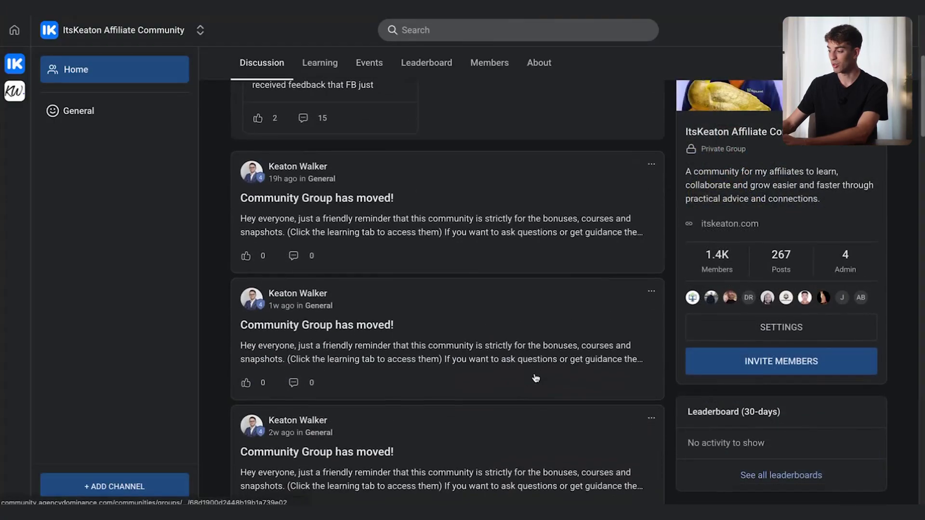
pyautogui.scroll(-1, 536, 379)
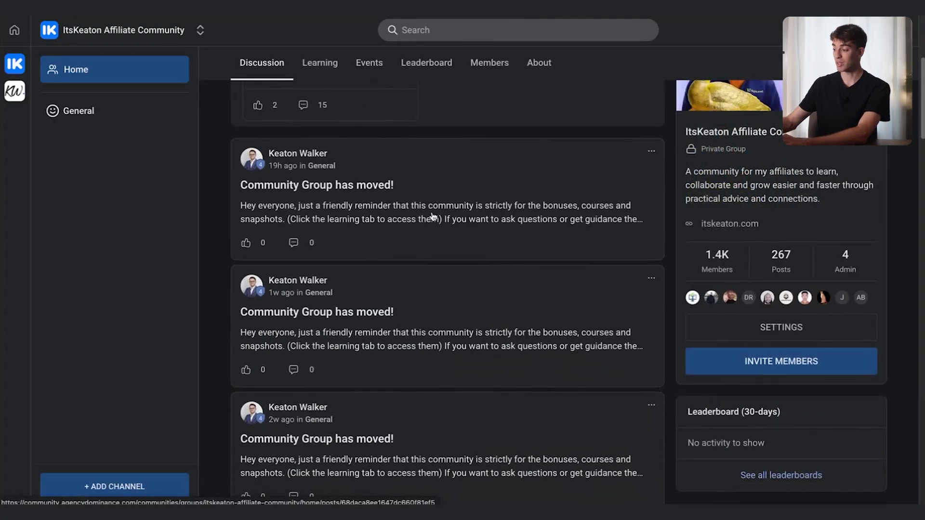
pyautogui.click(432, 216)
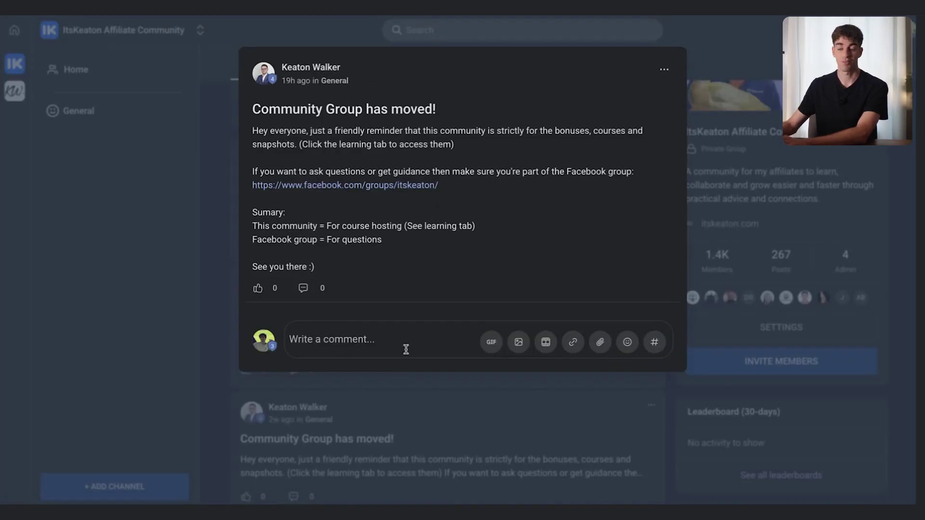
pyautogui.click(400, 387)
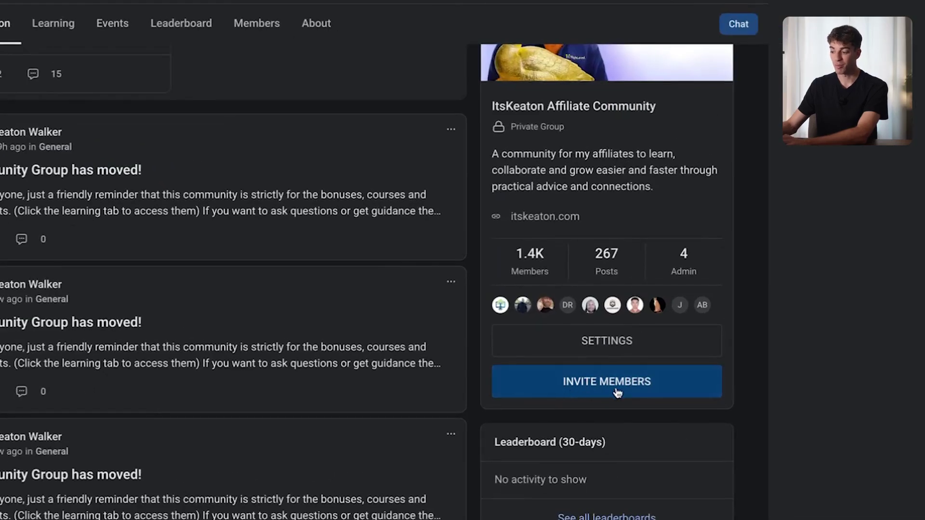
pyautogui.click(603, 343)
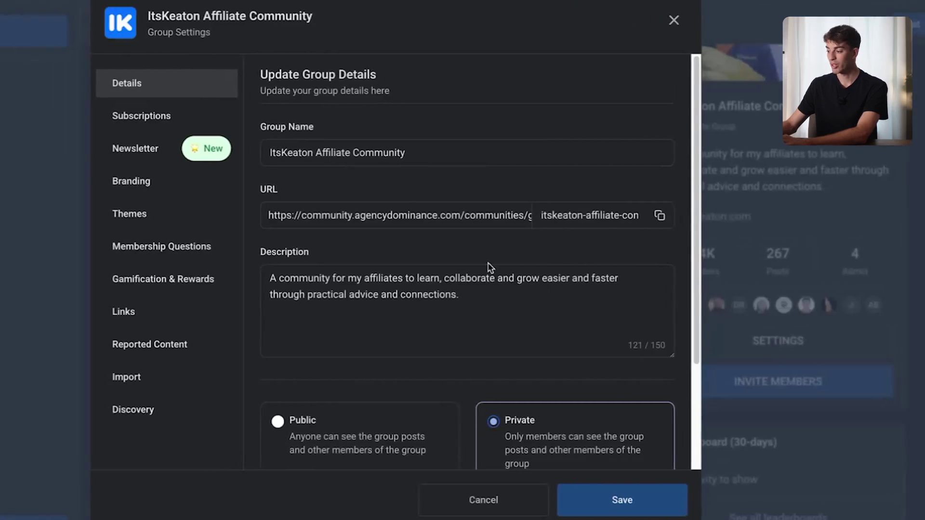
pyautogui.scroll(-2, 520, 266)
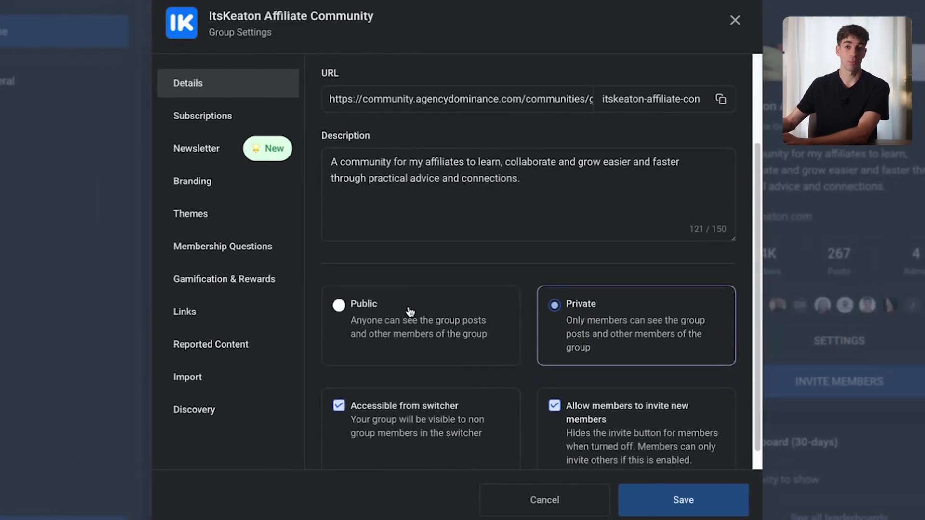
pyautogui.click(209, 115)
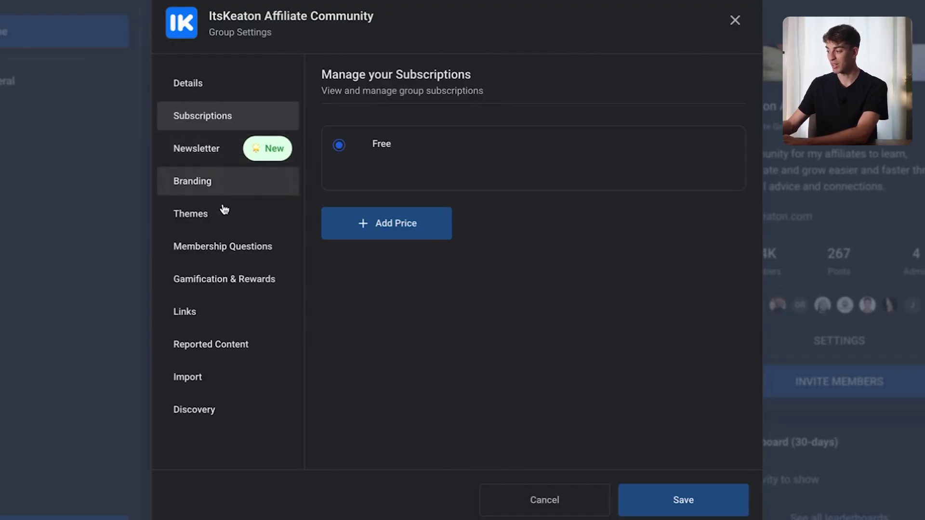
pyautogui.click(226, 246)
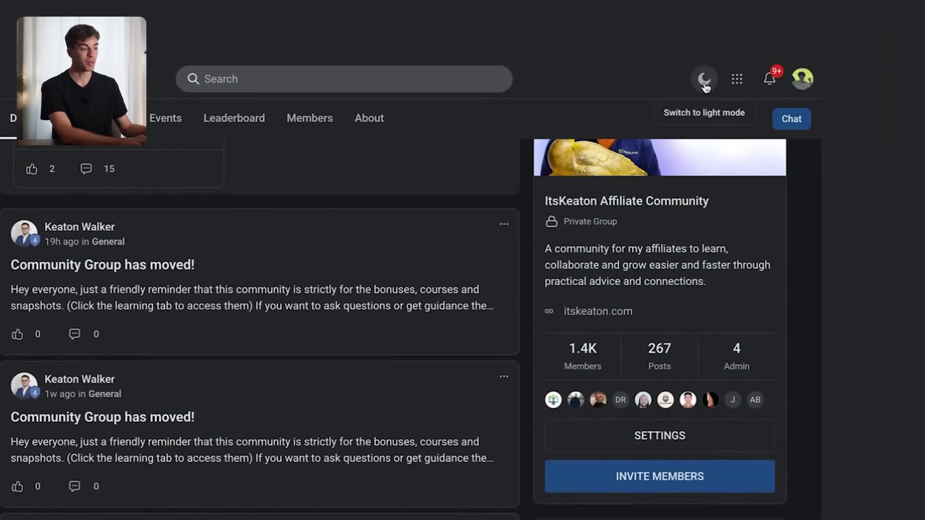
# Switch the portal to dark mode and look through the apps, notifications and profile menus.
pyautogui.click(704, 79)
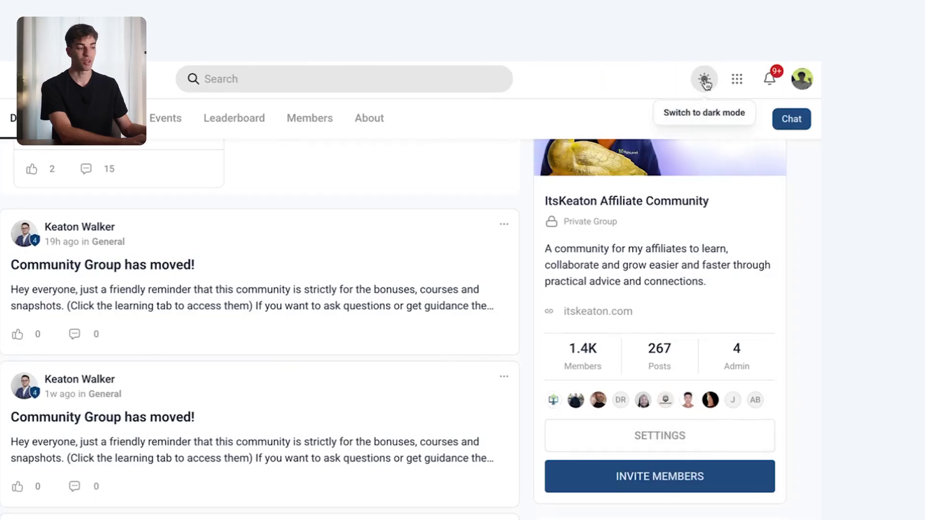
pyautogui.click(705, 82)
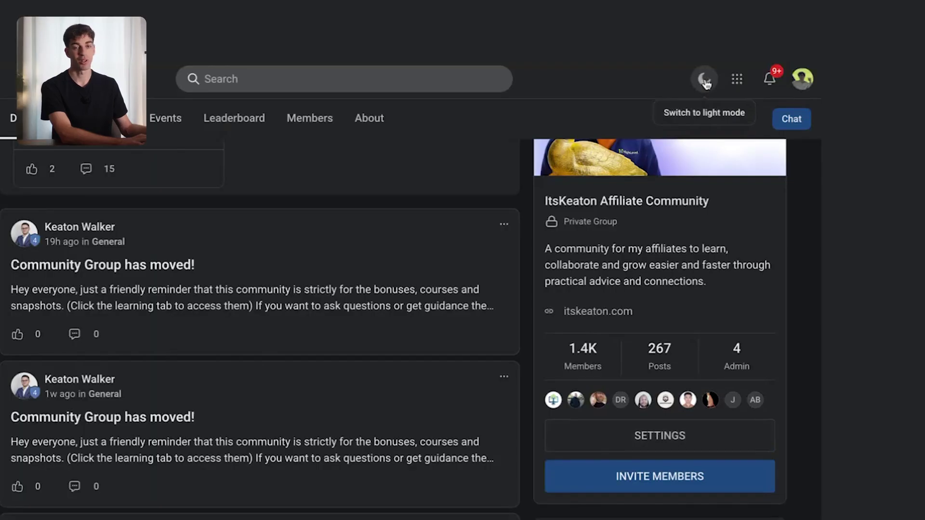
pyautogui.click(738, 81)
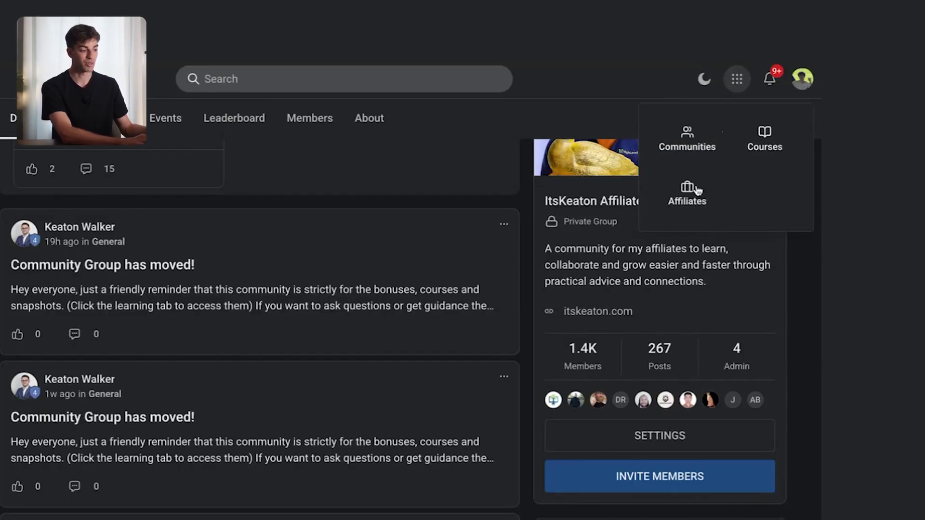
pyautogui.click(768, 81)
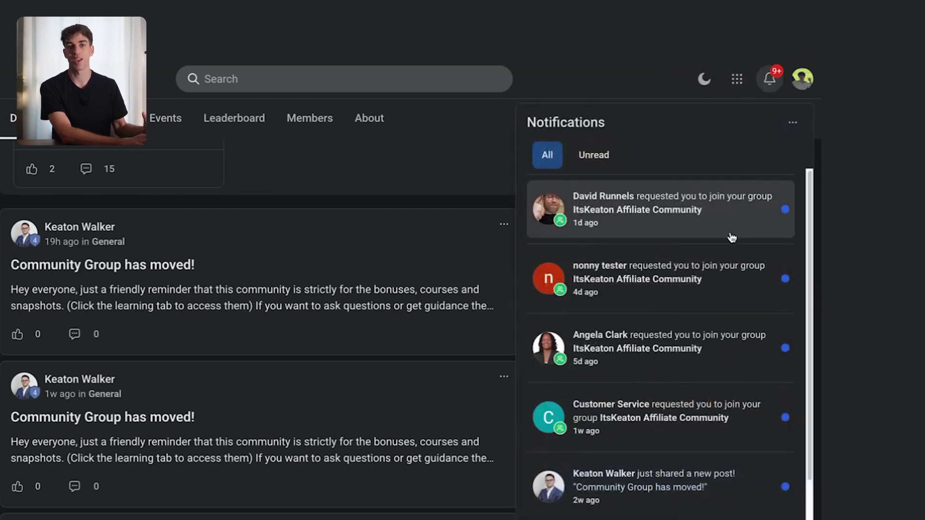
pyautogui.click(802, 79)
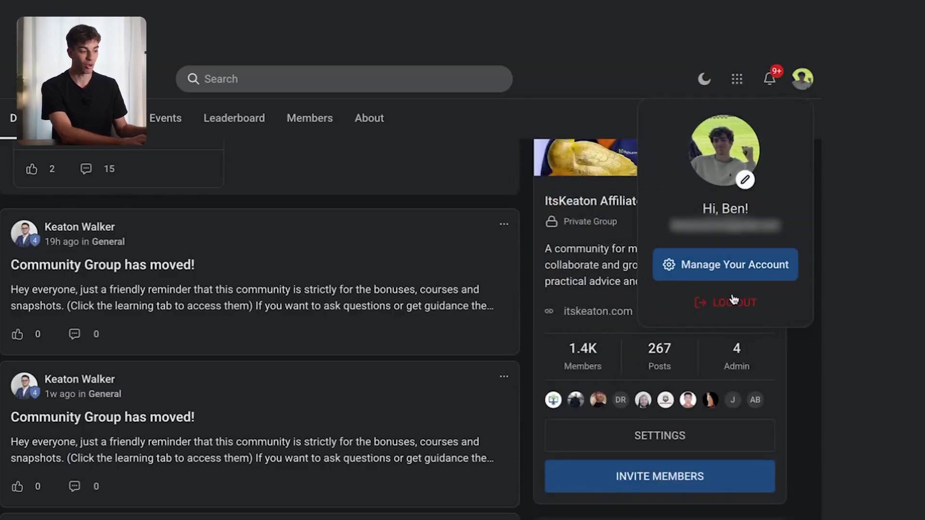
pyautogui.click(801, 79)
# Send a community member the chat message 'Hey!'.
pyautogui.click(792, 121)
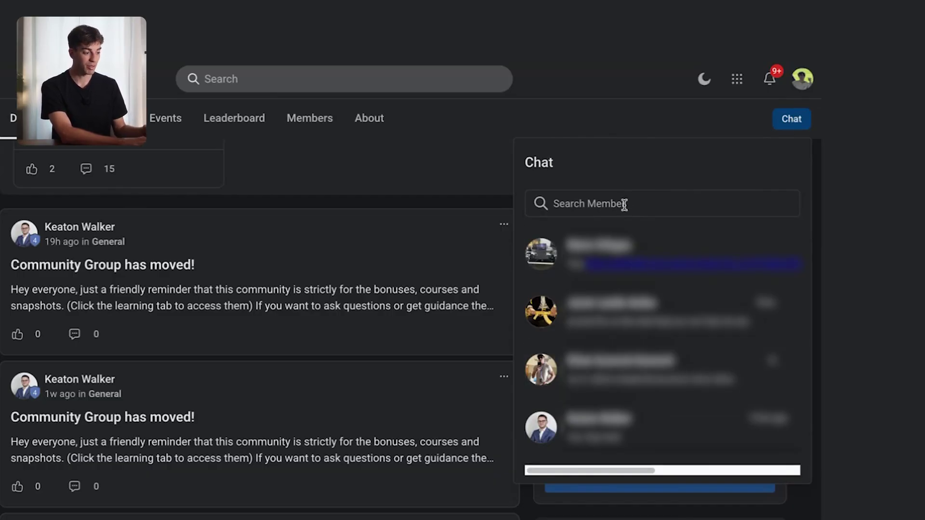
pyautogui.click(631, 430)
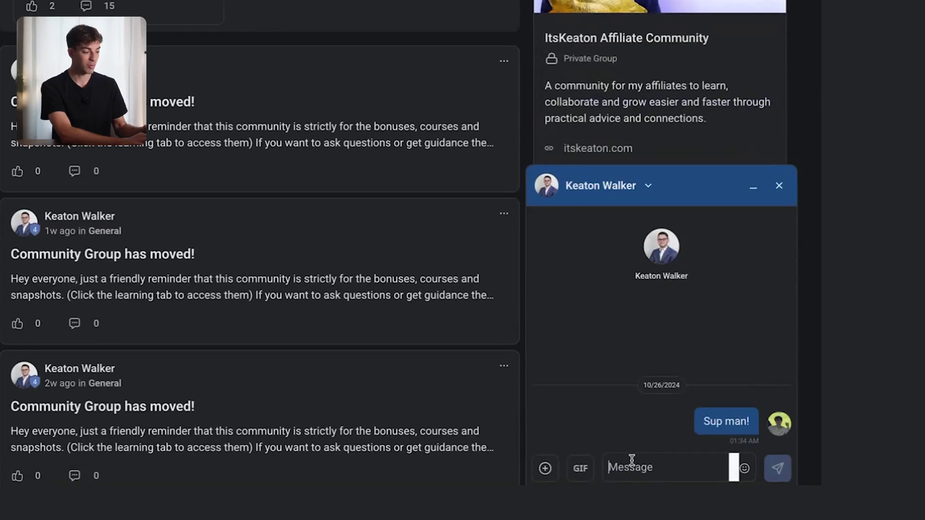
pyautogui.write('Hey!')
pyautogui.click(777, 468)
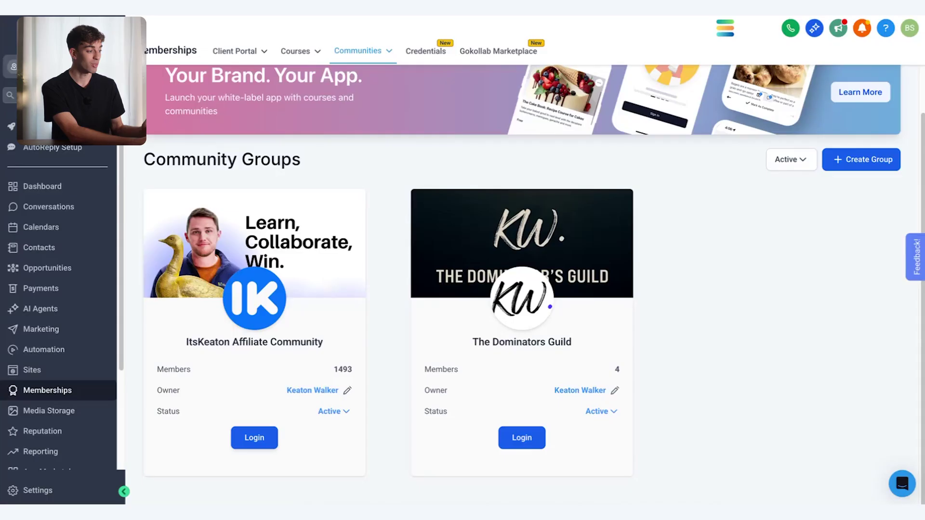
# Open the Client Portal dashboard to review its portal URL and Users count.
pyautogui.click(243, 53)
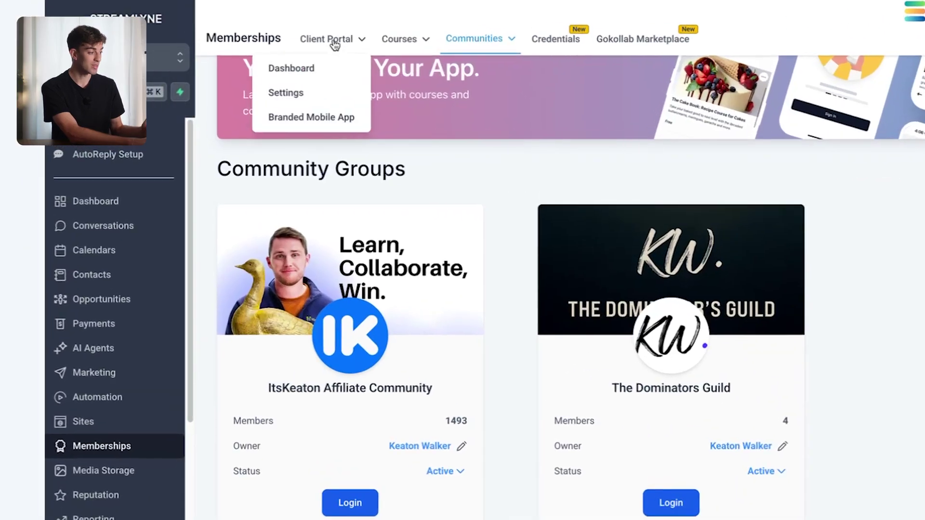
pyautogui.click(302, 71)
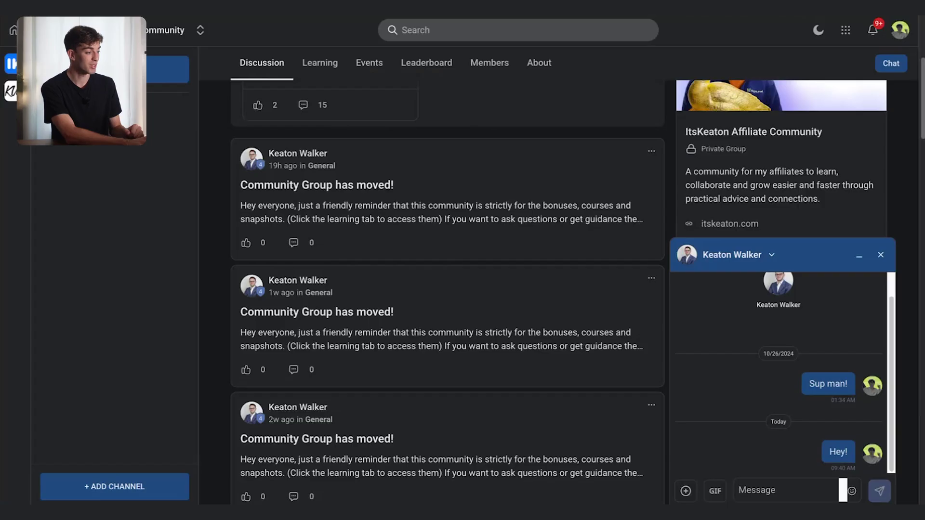
pyautogui.scroll(5, 476, 86)
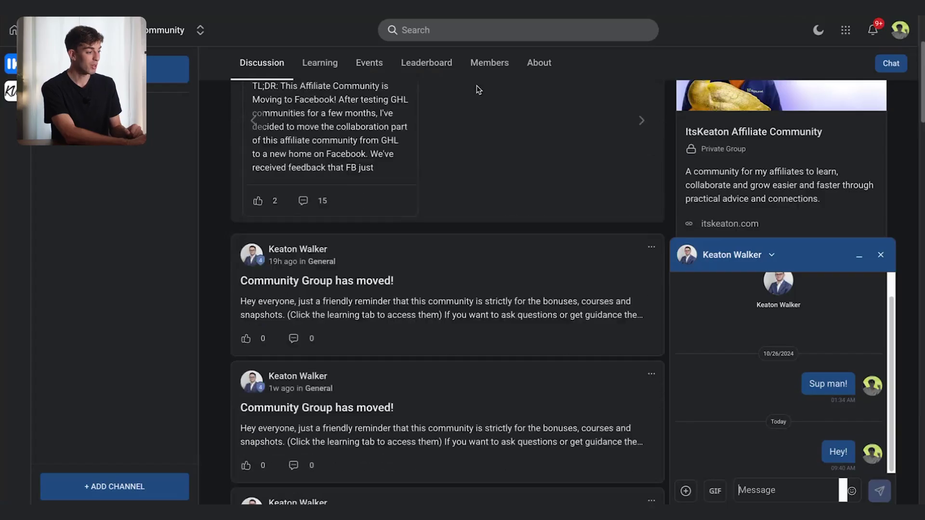
# Open the community's Learning tab and close the chat conversation.
pyautogui.click(328, 69)
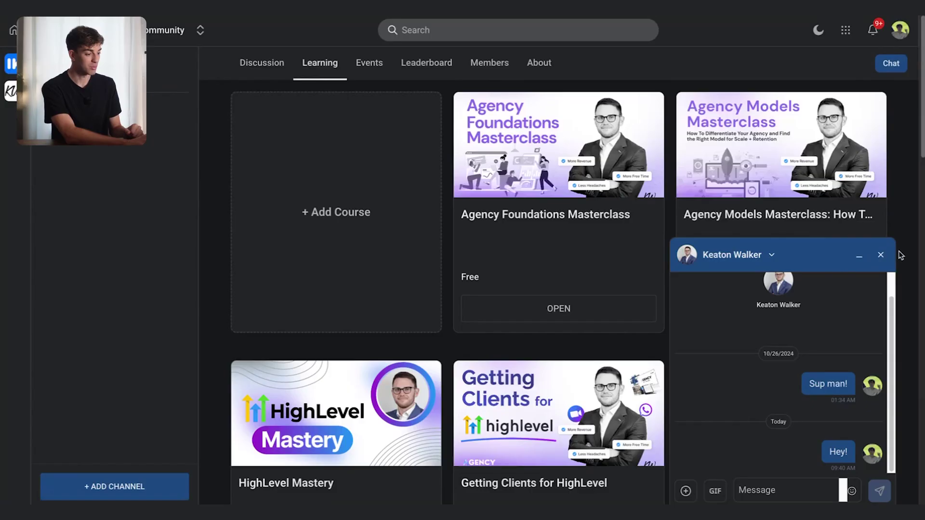
pyautogui.click(880, 256)
pyautogui.scroll(-10, 879, 261)
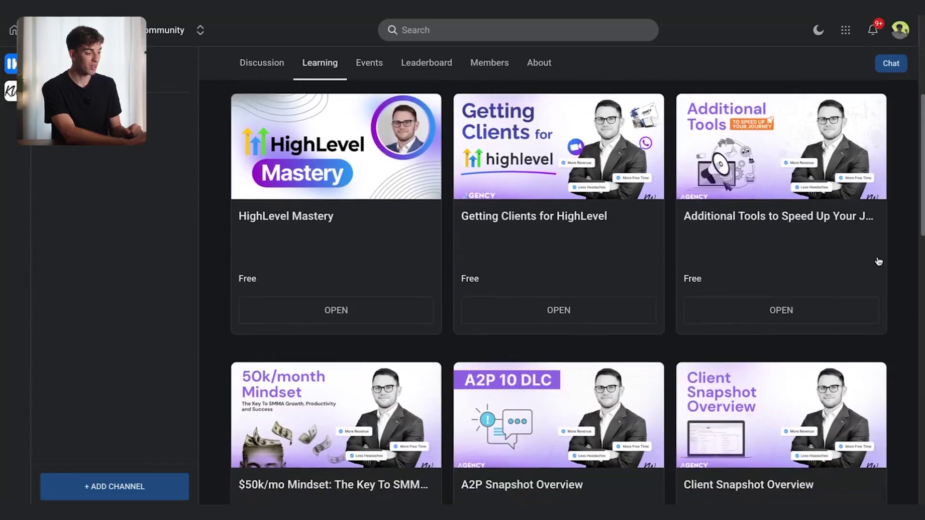
pyautogui.scroll(-5, 879, 262)
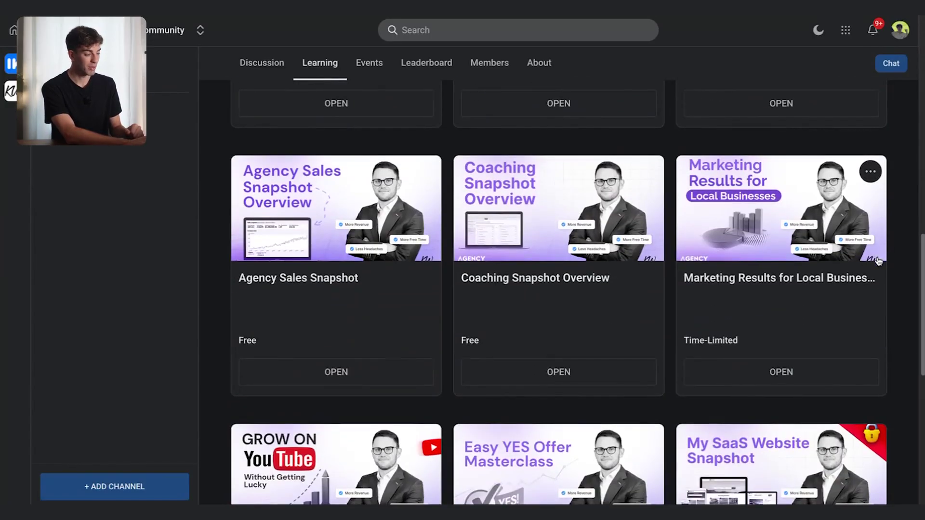
pyautogui.scroll(10, 879, 262)
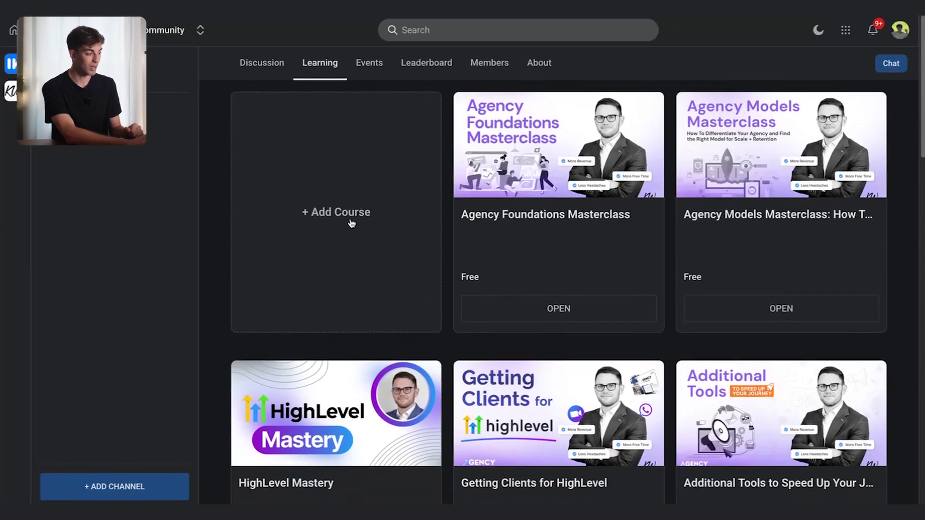
# Add Bens Non-Fake Course as a Buy Now course at US$ 111 monthly with 7 trial days.
pyautogui.click(351, 223)
pyautogui.click(350, 228)
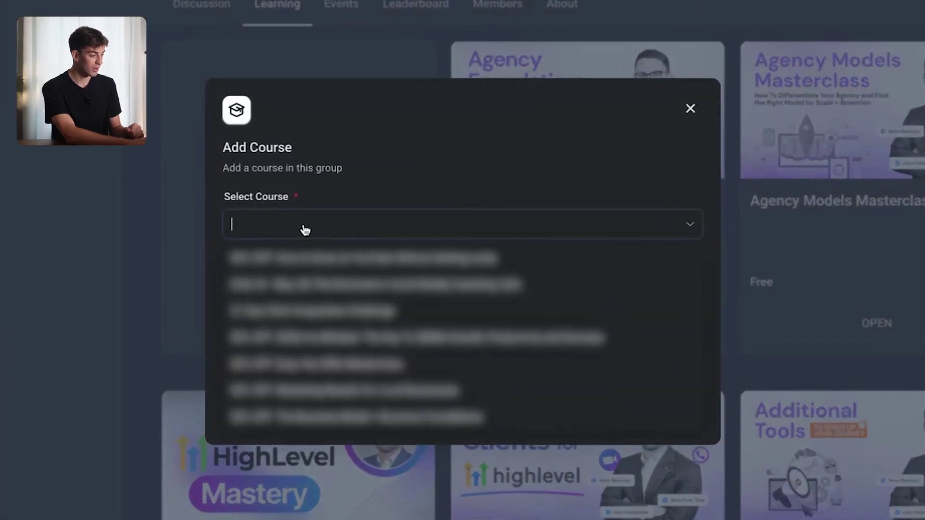
pyautogui.click(371, 259)
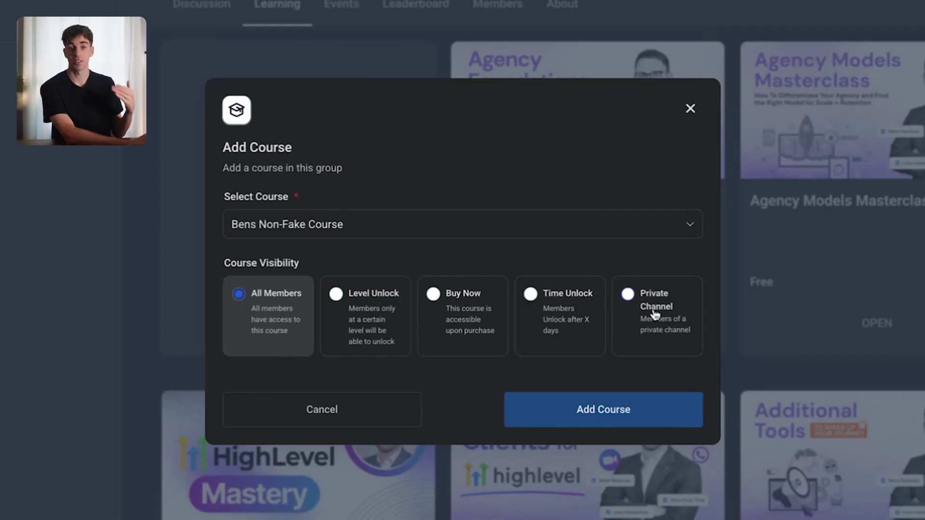
pyautogui.click(473, 314)
pyautogui.click(354, 362)
pyautogui.write('111')
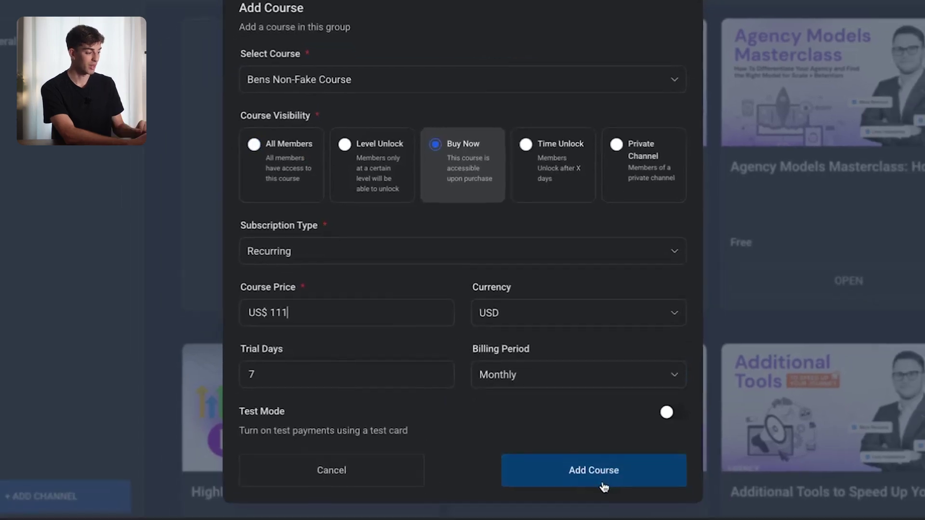
pyautogui.click(571, 513)
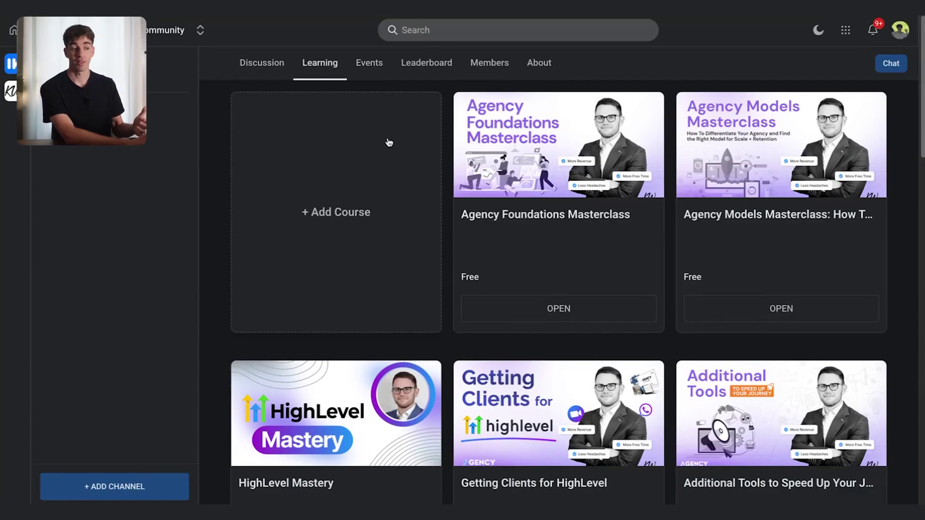
pyautogui.click(527, 217)
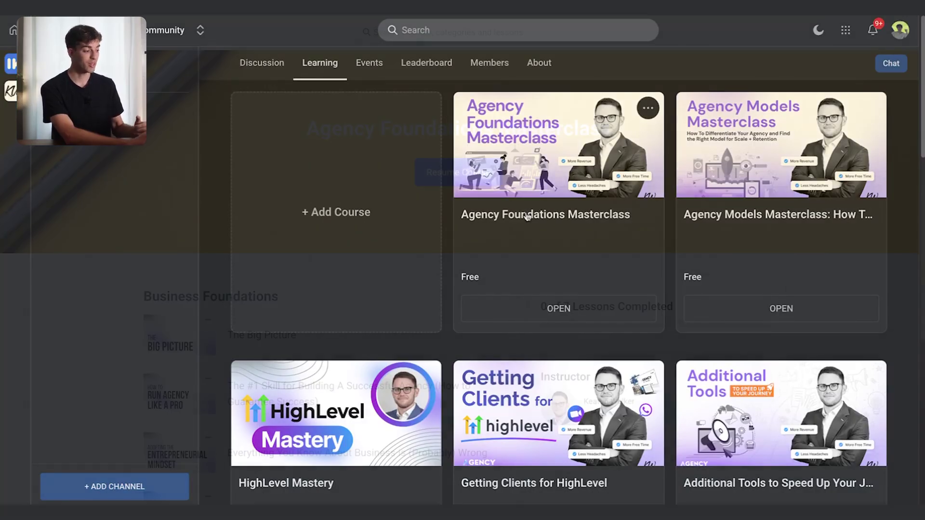
pyautogui.scroll(-2, 525, 212)
pyautogui.scroll(-2, 527, 215)
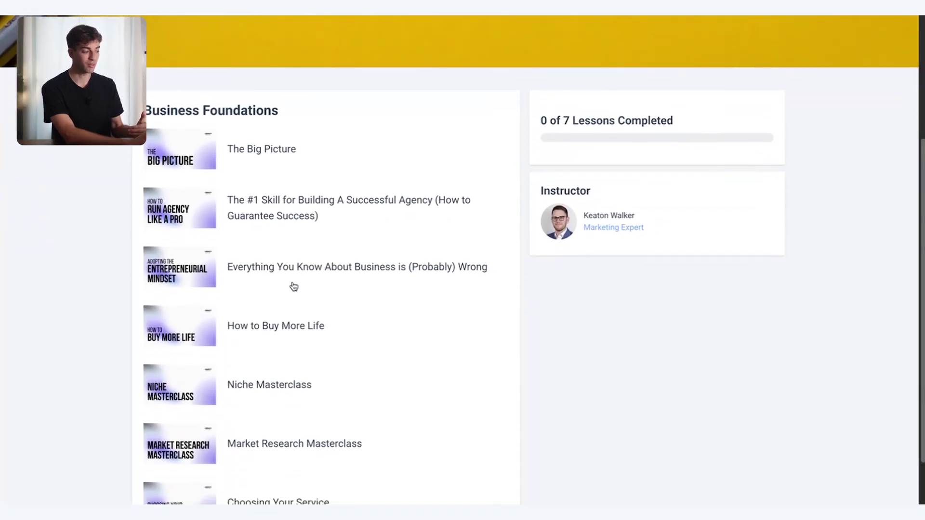
pyautogui.click(257, 152)
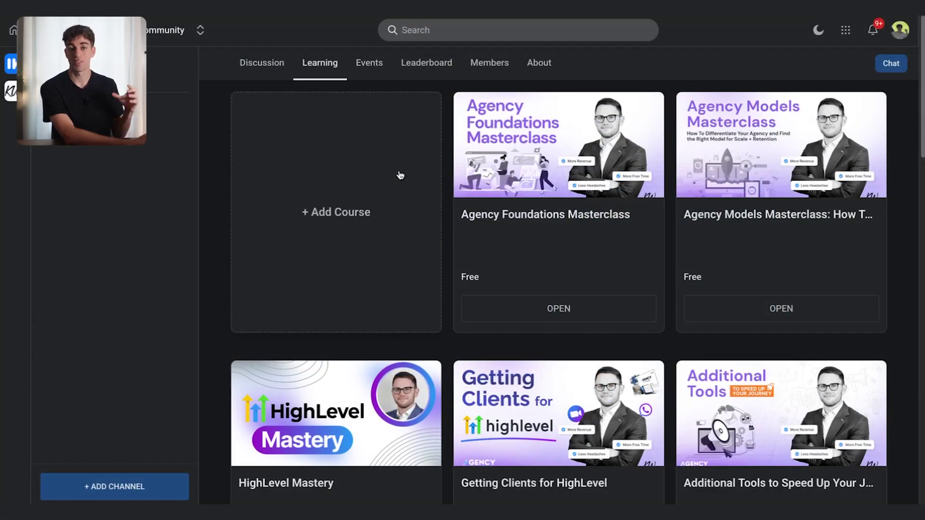
# Browse the Events (trying + Event), Leaderboard, Members and About tabs, down to the About description.
pyautogui.click(369, 72)
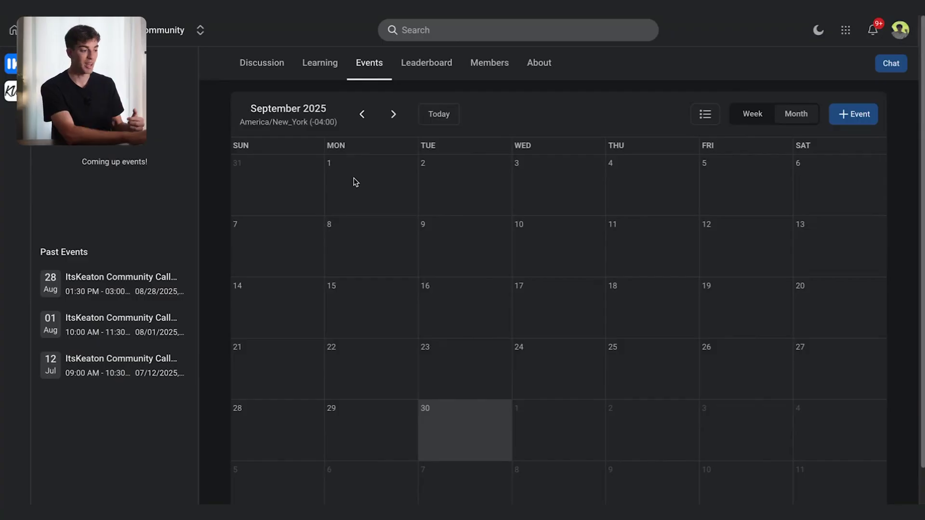
pyautogui.click(856, 124)
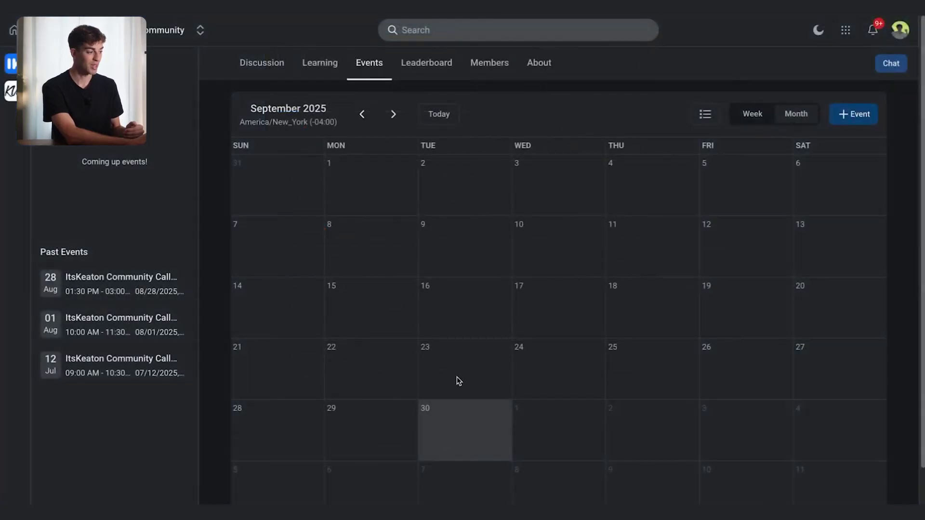
pyautogui.click(429, 64)
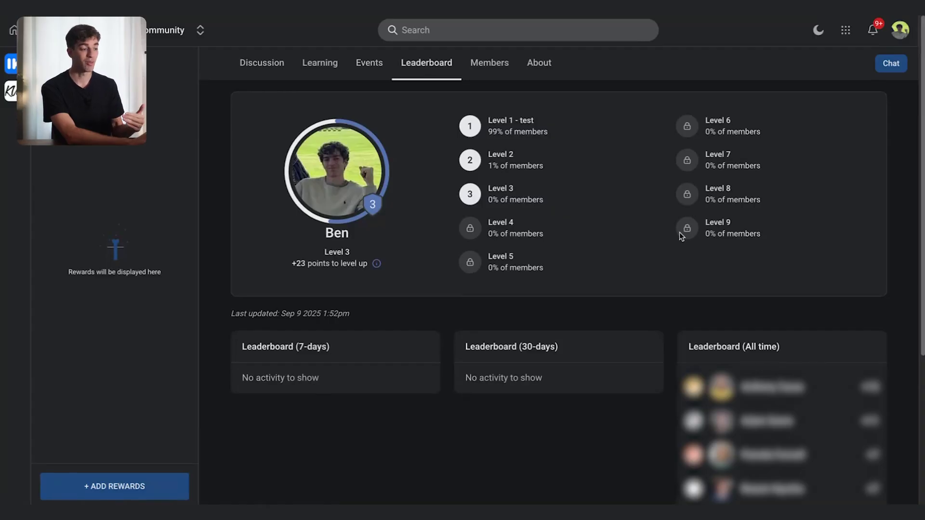
pyautogui.click(490, 63)
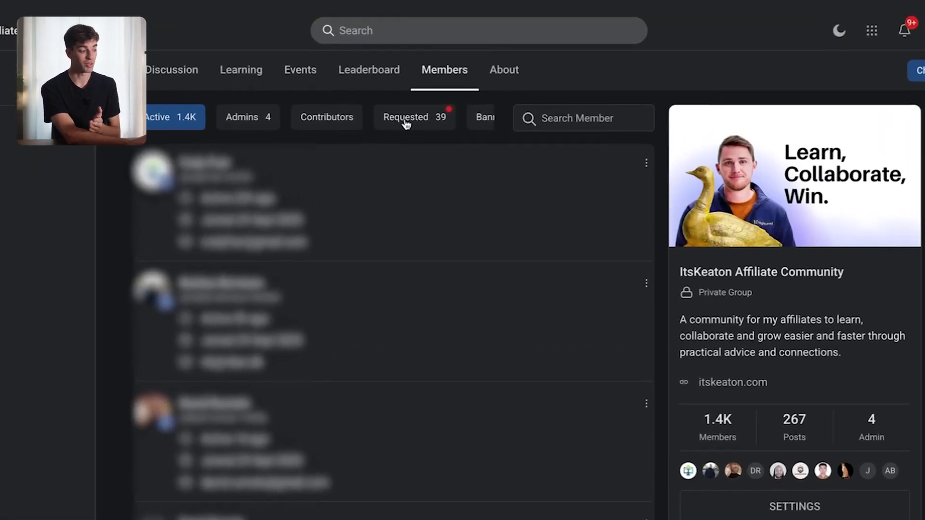
pyautogui.click(513, 73)
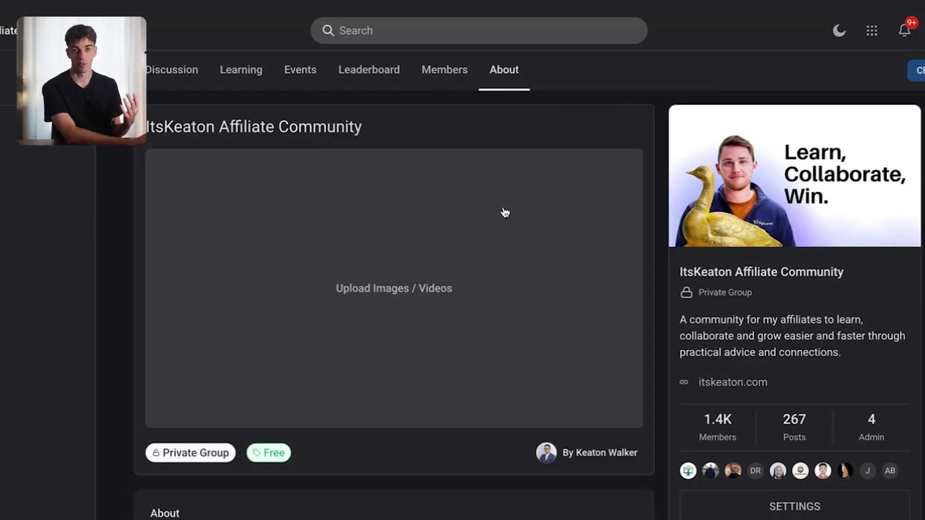
pyautogui.scroll(-3, 411, 262)
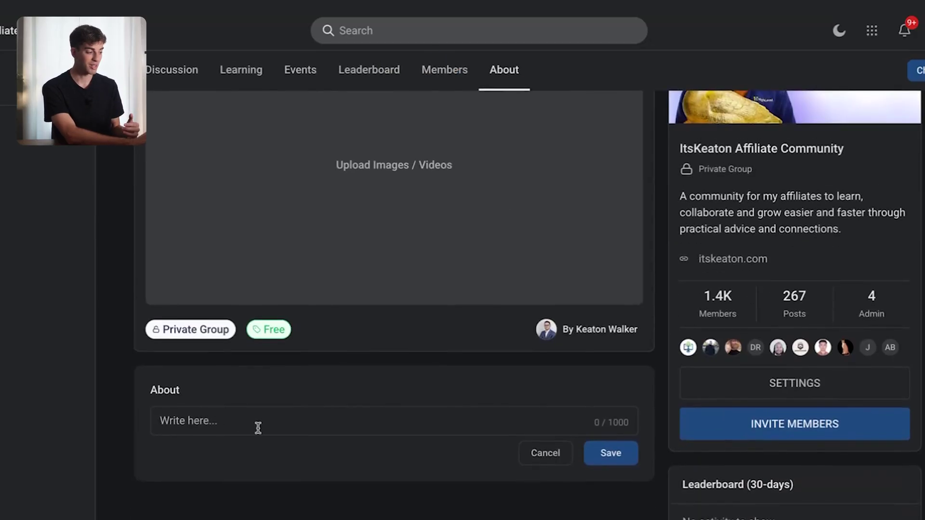